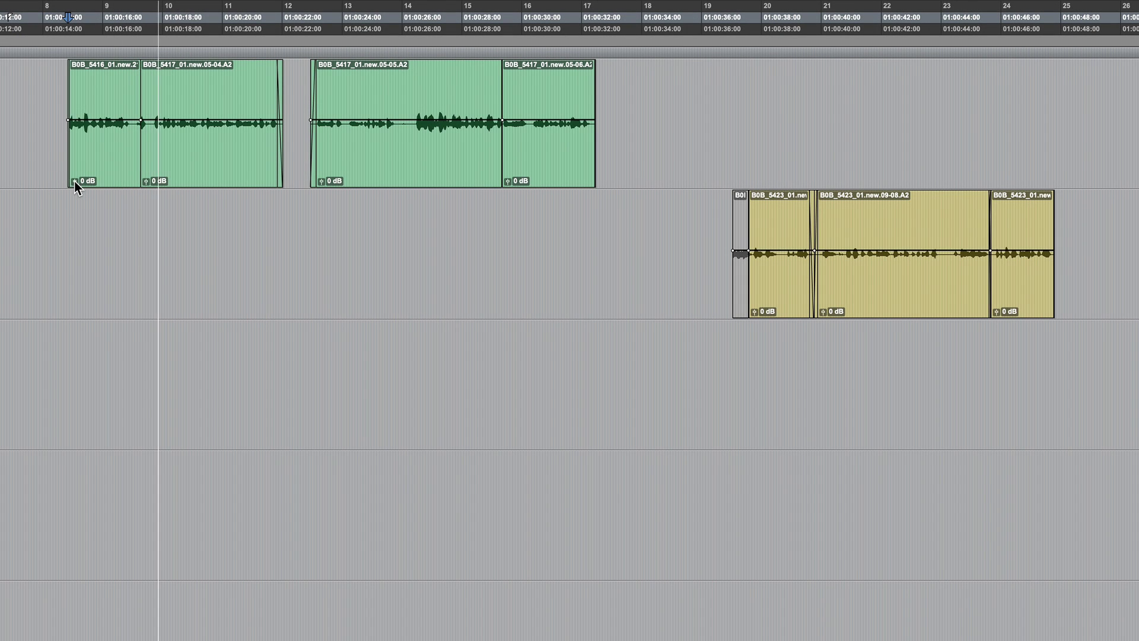
Step: Raise the first green clips to +6.9 and +8.6 dB, then shape clip 05-05's gain into a peak
drag(75, 182, 76, 175)
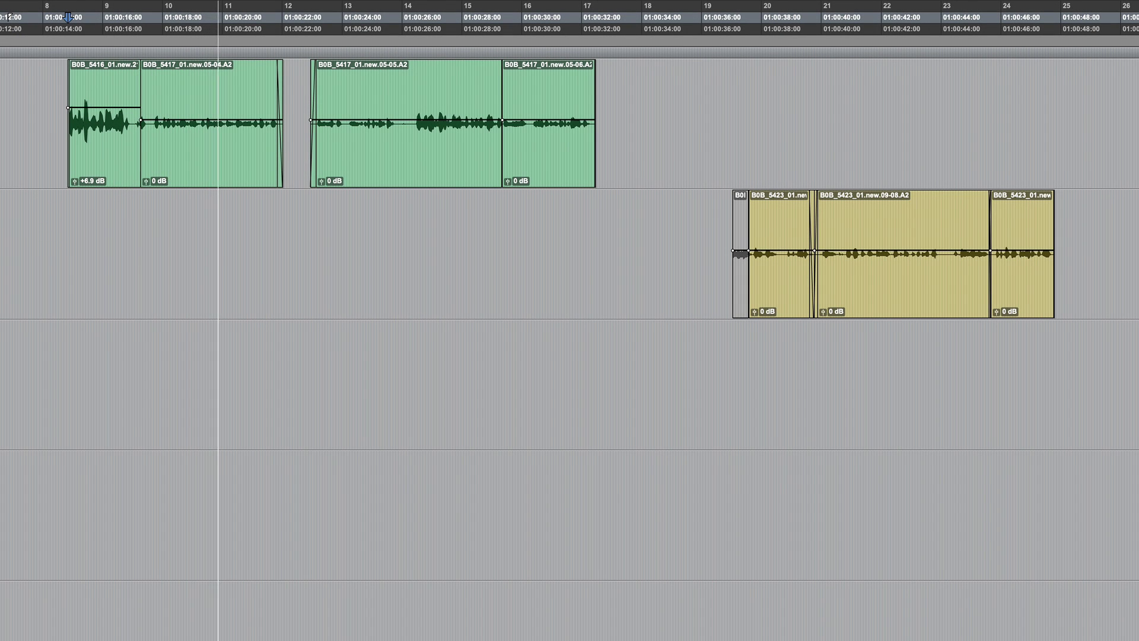
drag(146, 181, 144, 172)
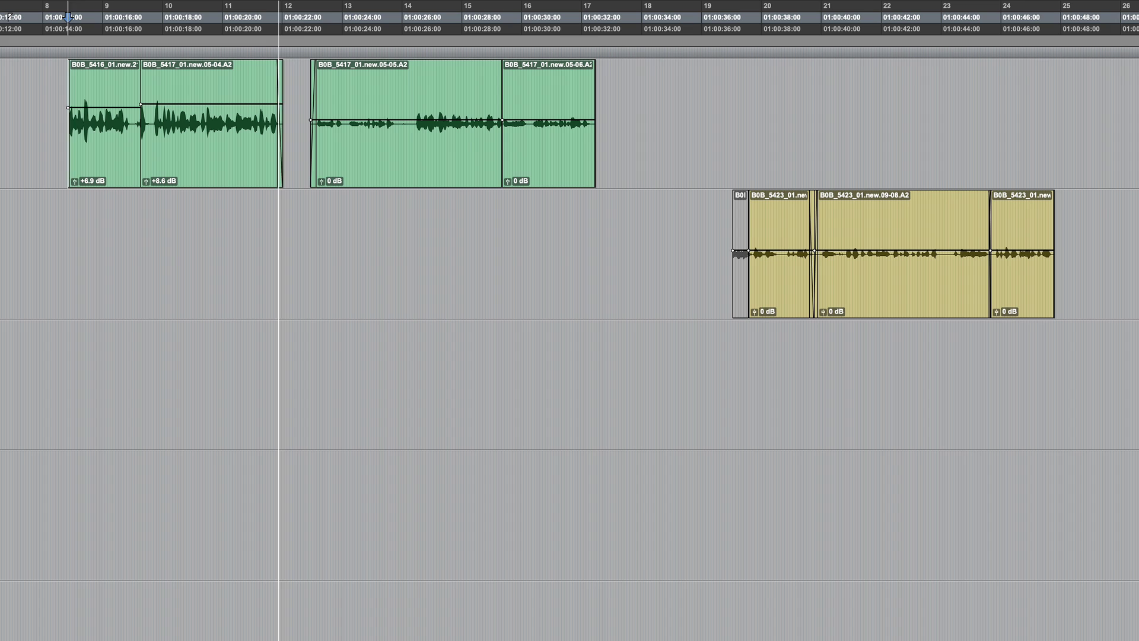
drag(459, 120, 460, 90)
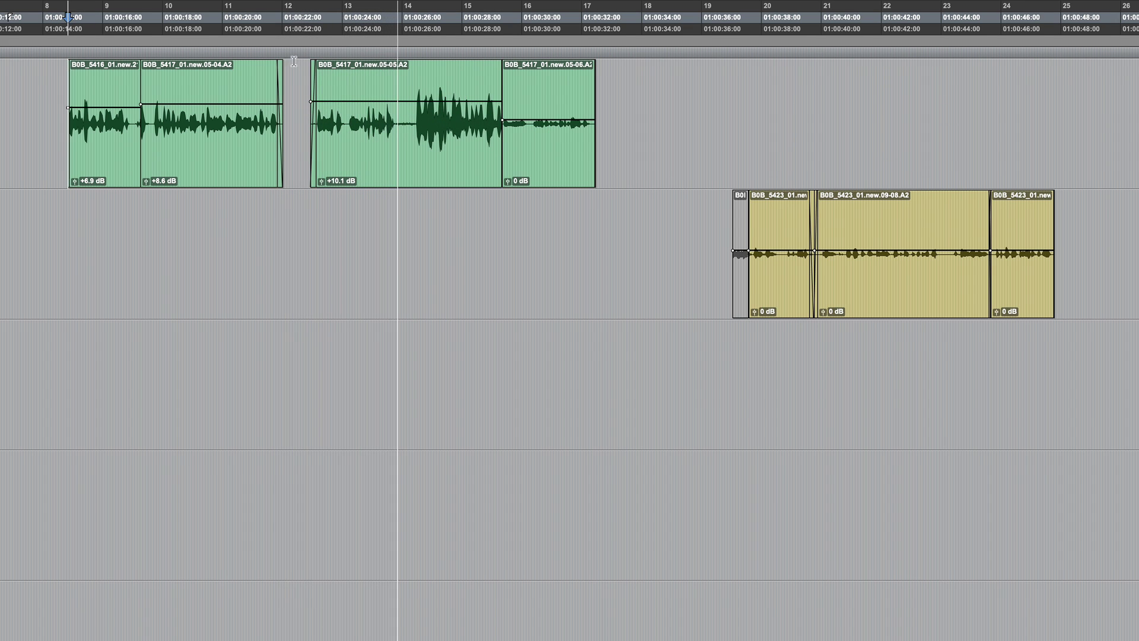
key(space)
click(412, 101)
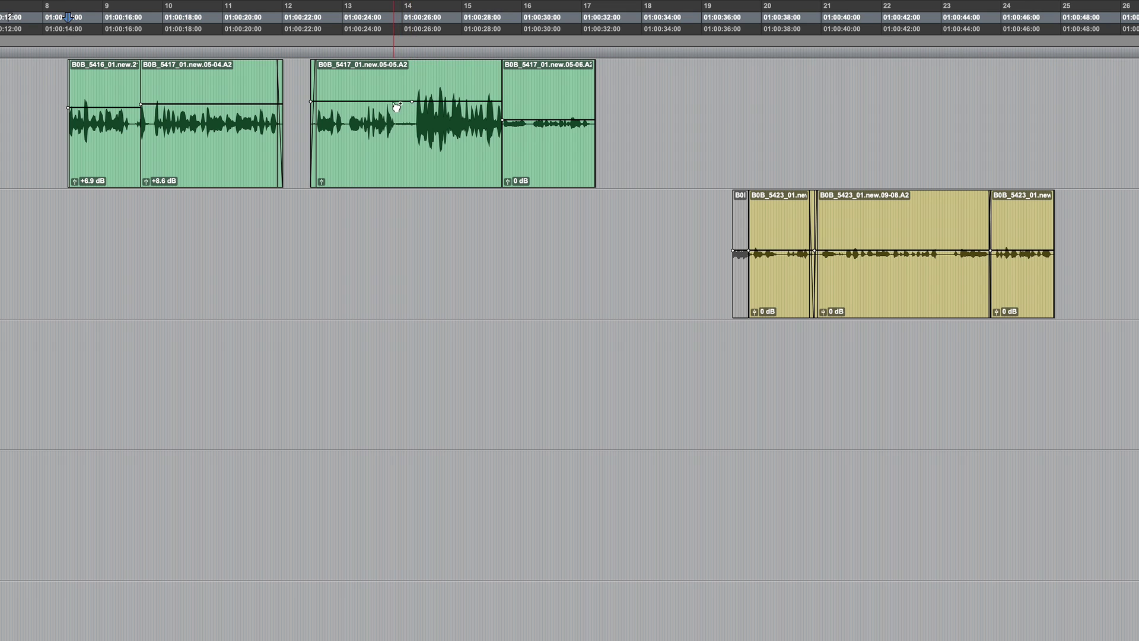
drag(396, 106, 392, 93)
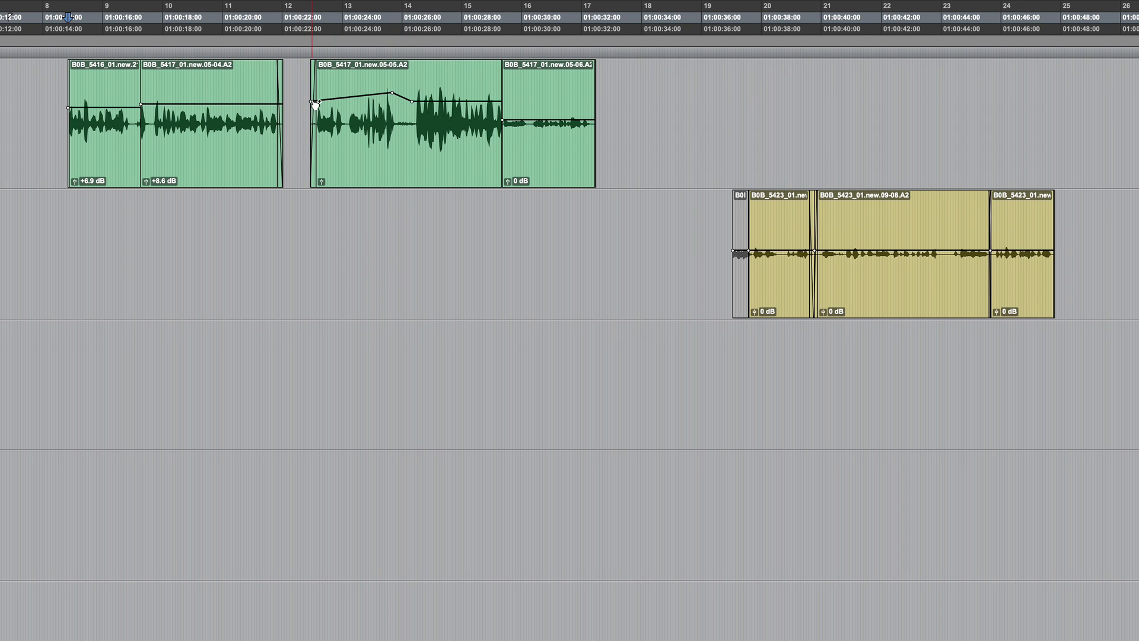
drag(315, 105, 311, 92)
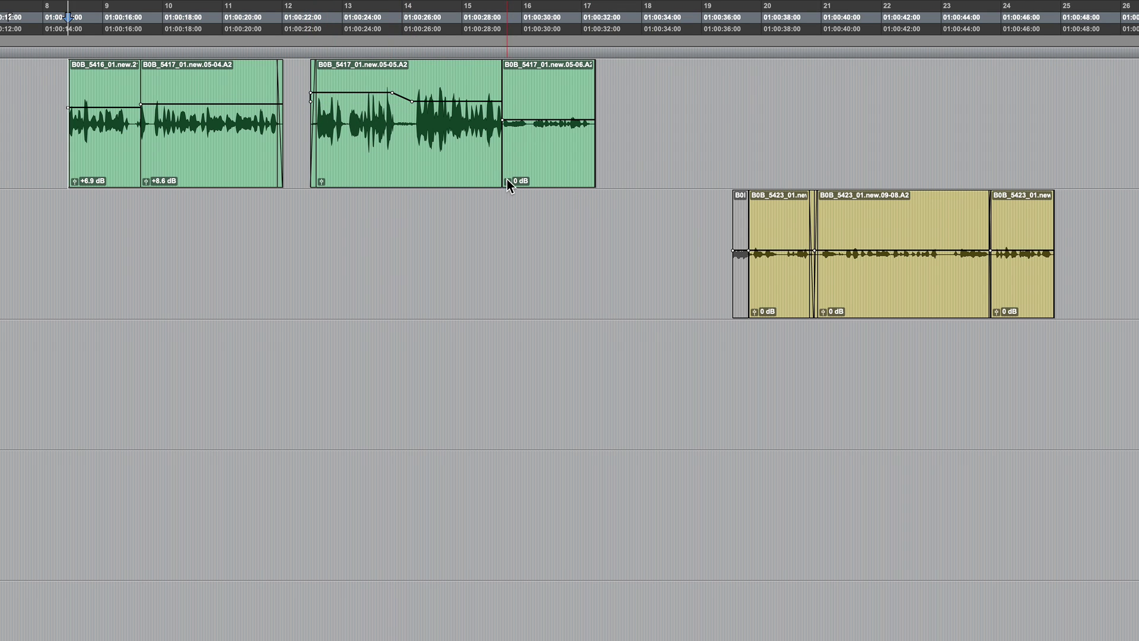
Step: Boost clip 05-06 and the first yellow clip to +14.0 dB, clip 09-08 to +12.4 dB, and lift the last yellow clip
drag(507, 178, 510, 168)
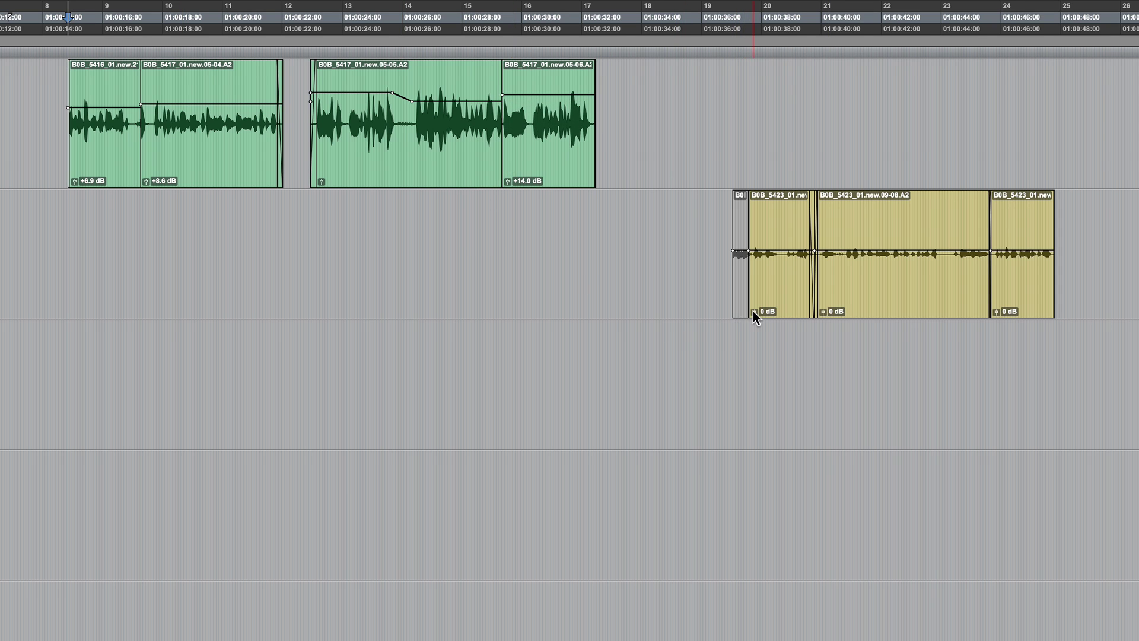
drag(753, 311, 753, 301)
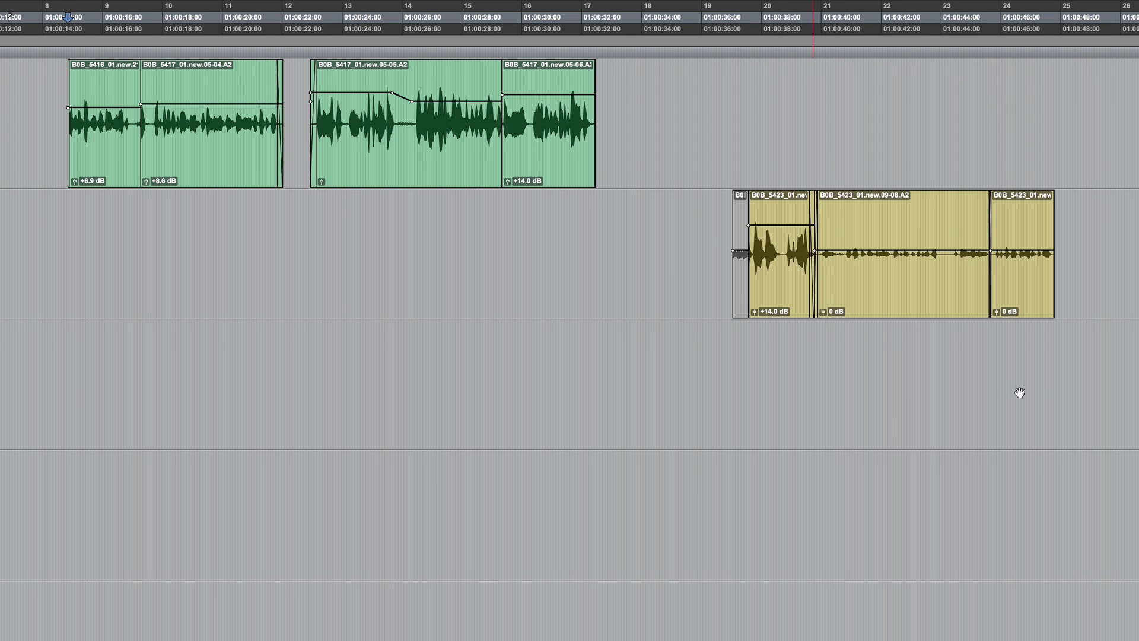
drag(935, 253, 944, 228)
mouse_move(1022, 248)
mouse_down()
mouse_move(1024, 209)
mouse_move(1038, 196)
mouse_move(1036, 237)
mouse_up()
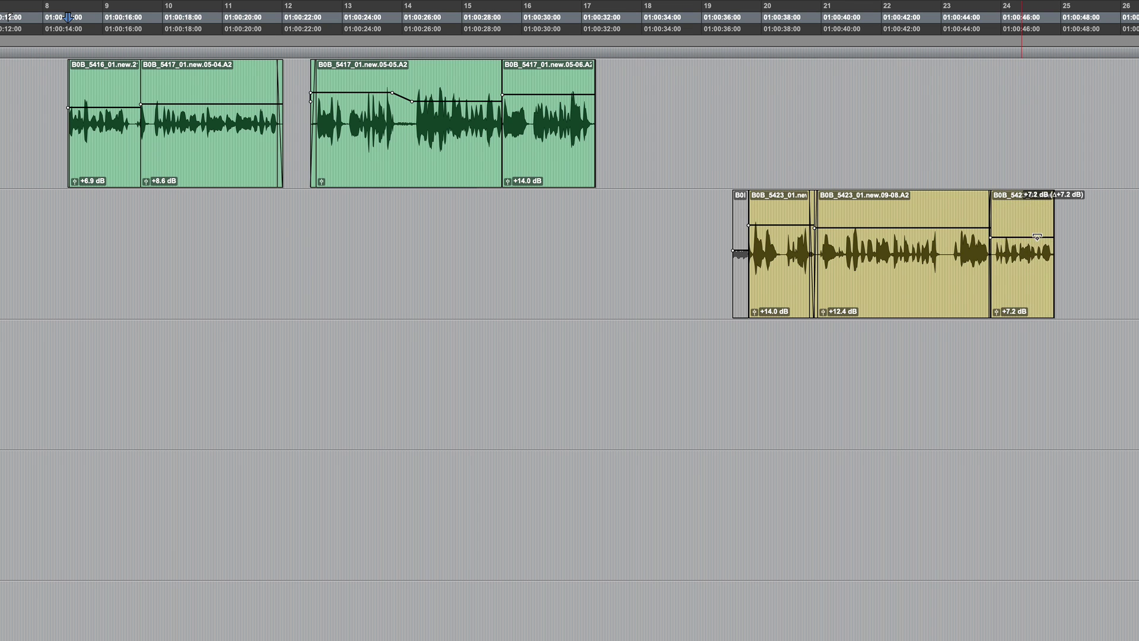
Step: Raise short clip BOB_5417 06-04 to +15.0 dB and clip 06-03 to +12.1 dB
scroll(1037, 196, right, 10)
scroll(1037, 196, right, 3)
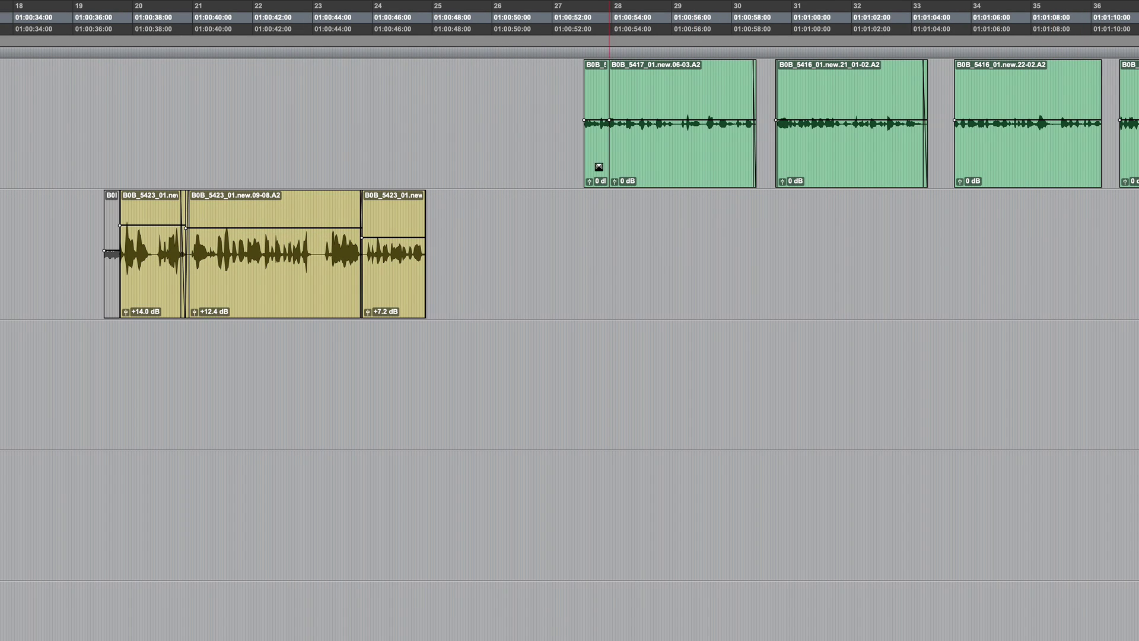
drag(591, 184, 590, 170)
click(698, 184)
scroll(698, 183, up, 4)
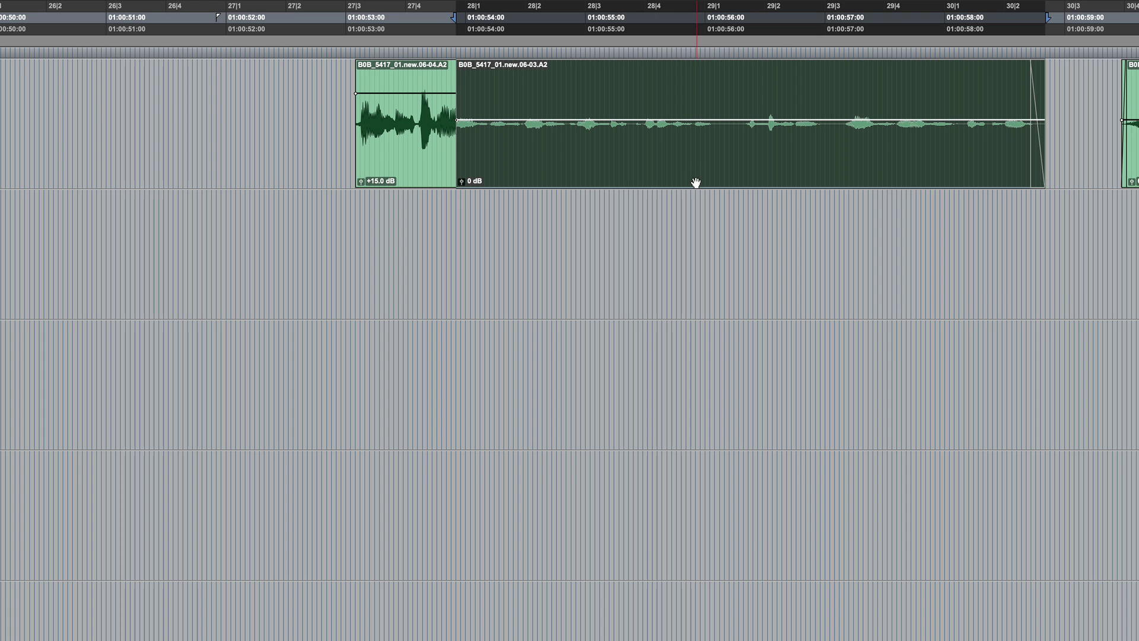
drag(463, 181, 464, 172)
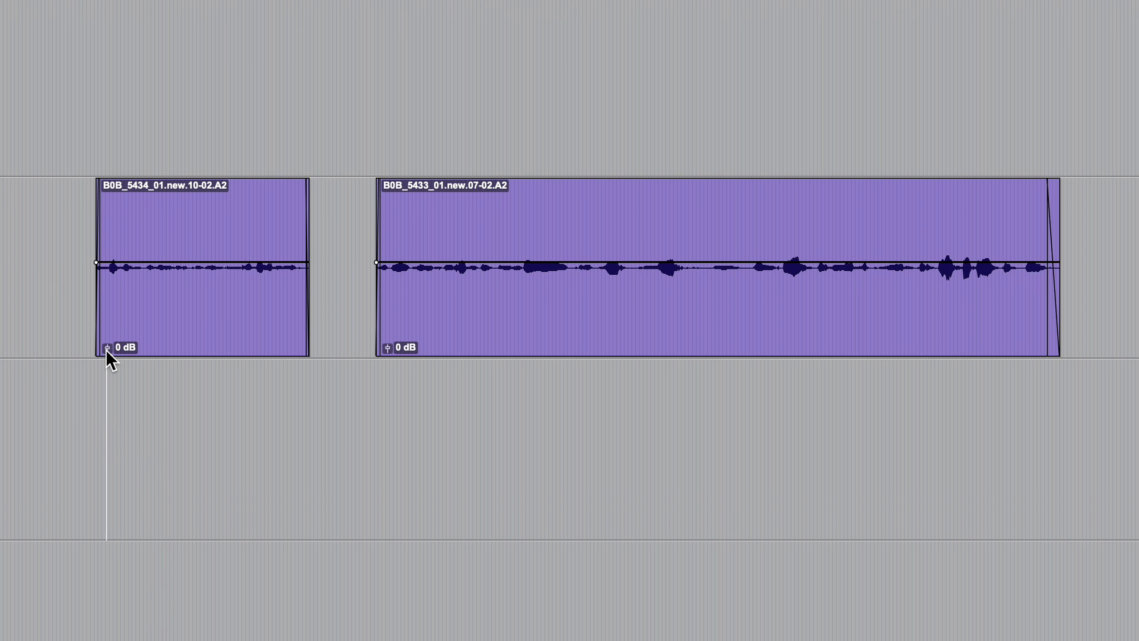
Step: Drag purple clip 10-02's clip gain up to +13.1 dB
mouse_move(105, 349)
mouse_down()
mouse_move(104, 322)
mouse_move(102, 335)
mouse_up()
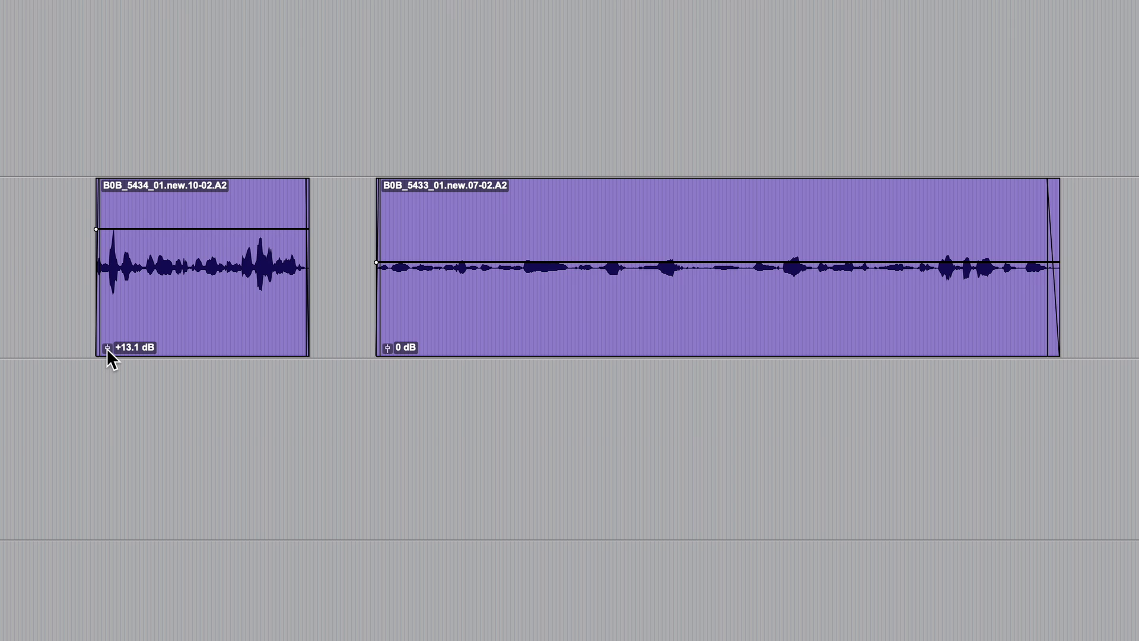
mouse_move(106, 348)
mouse_down()
mouse_move(105, 324)
mouse_move(102, 336)
mouse_up()
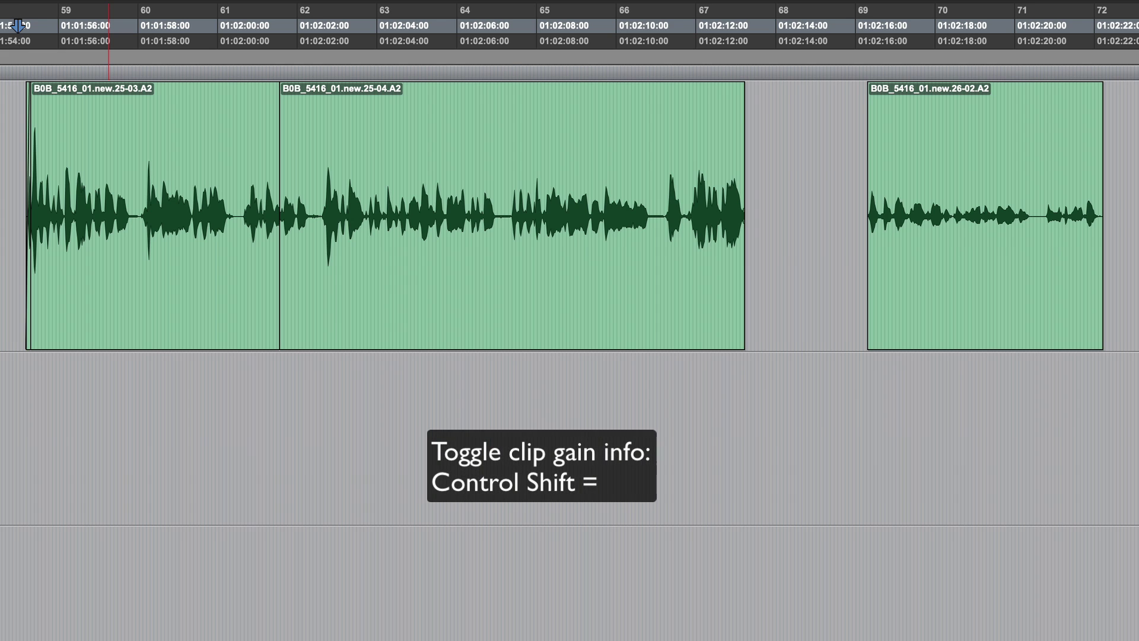
Step: Turn on clip gain values (Ctrl+Shift+=) and clip gain lines (Ctrl+Shift+-) on the BOB_5416 clips
key(ctrl+shift+equal)
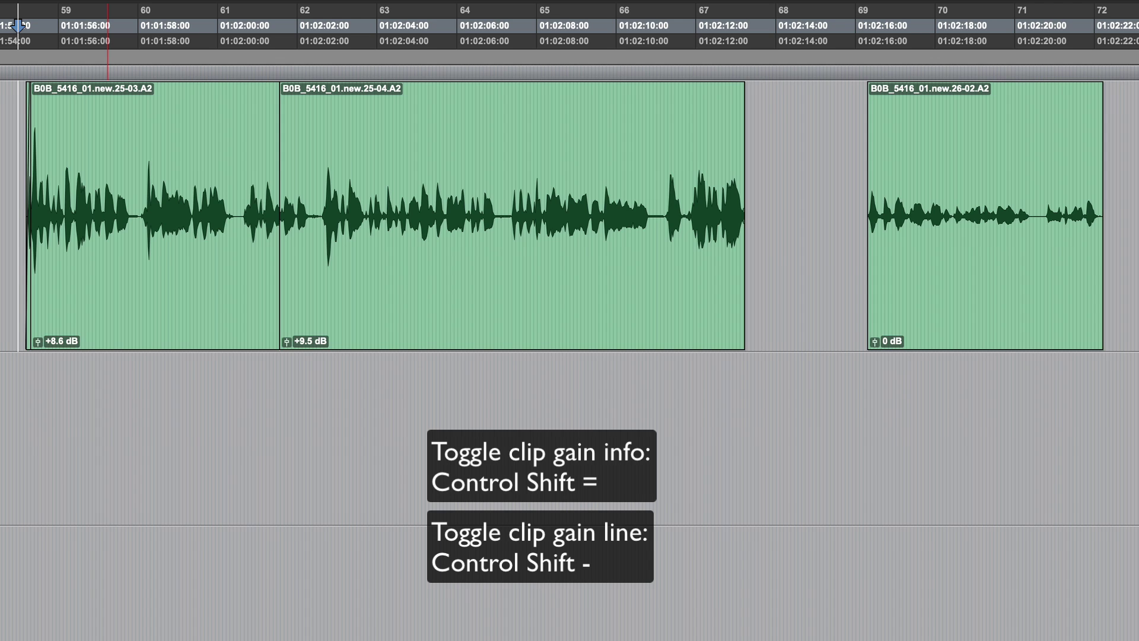
key(ctrl+shift+minus)
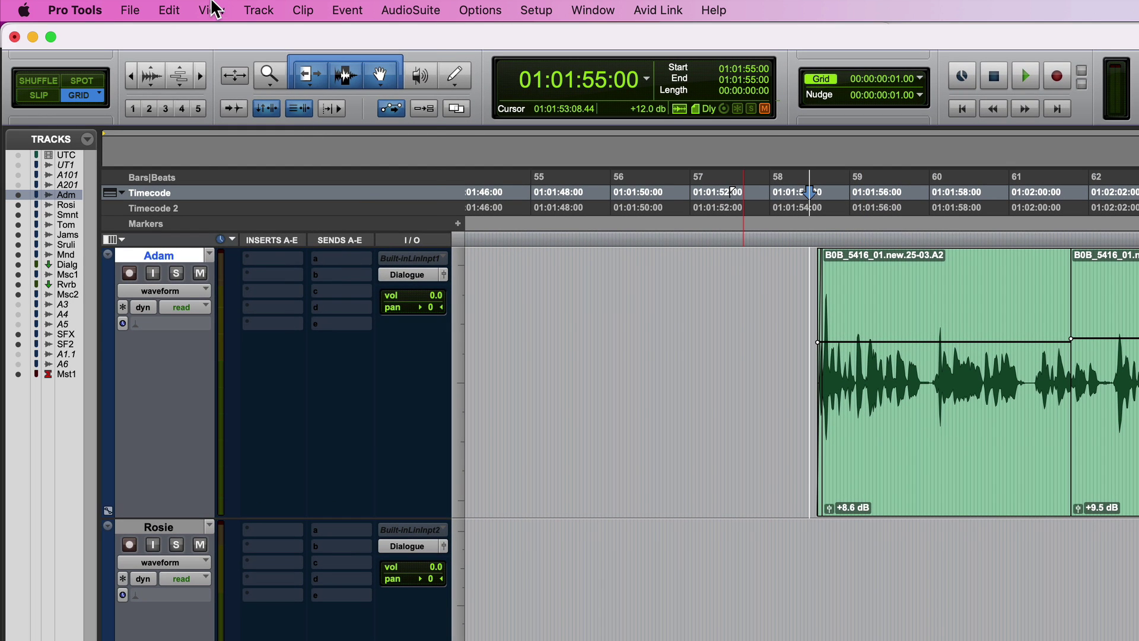
click(212, 10)
mouse_move(250, 153)
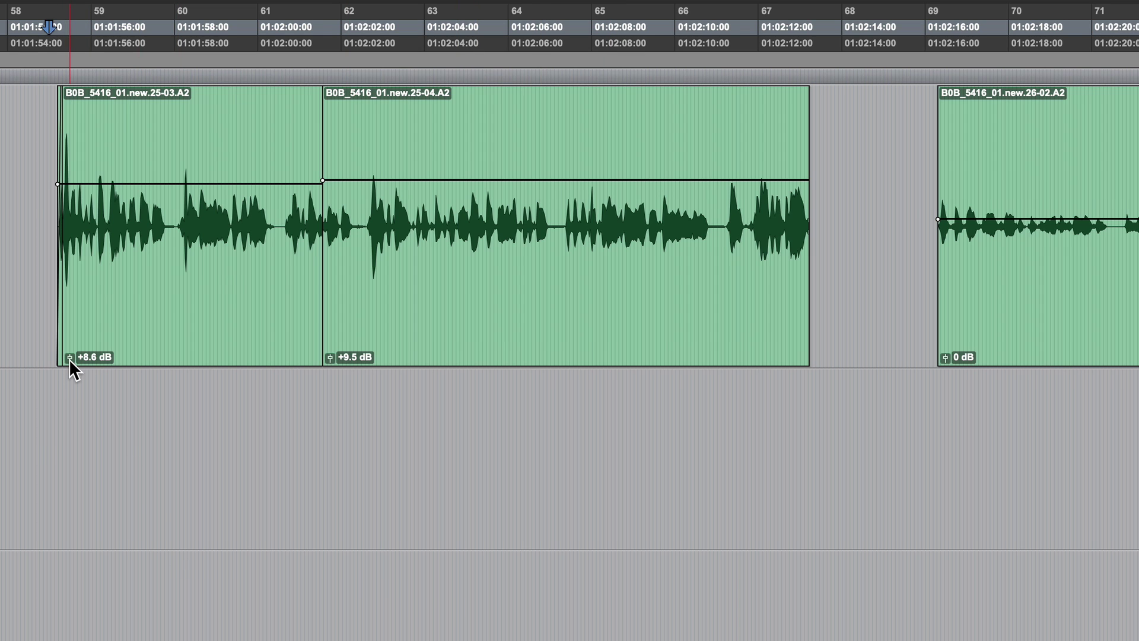
Step: Set clip 25-03 to +7.8 dB and start clip 25-04's gain line with a dip and a rise
drag(69, 358, 63, 359)
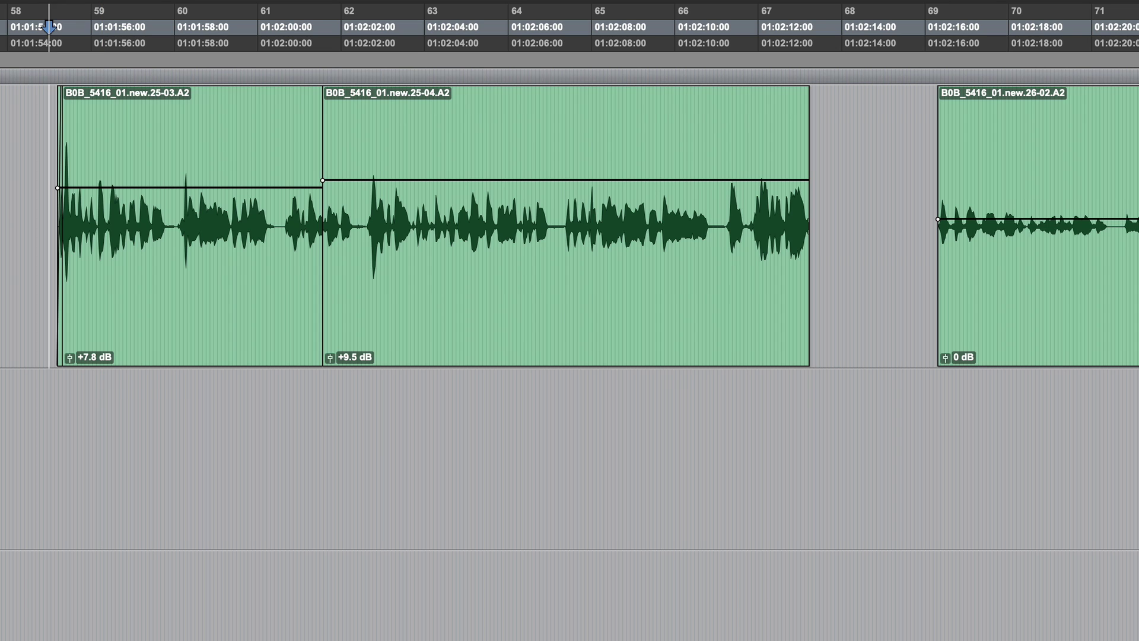
click(376, 179)
drag(407, 181, 399, 203)
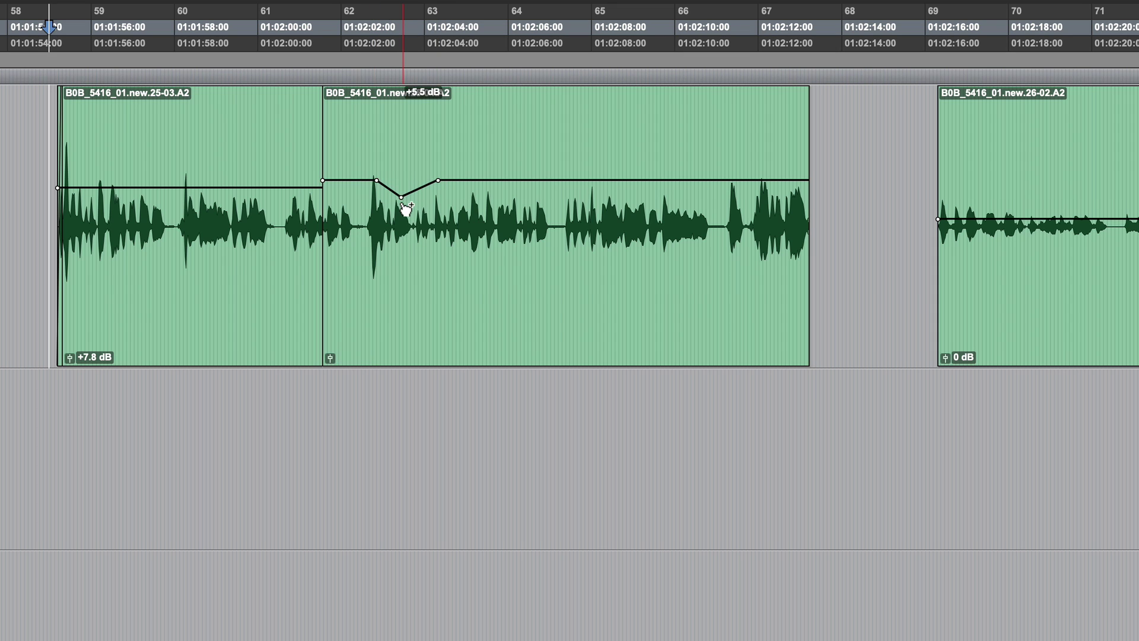
drag(484, 180, 602, 170)
Step: Add more breakpoints along clip 25-04's gain line, pull its end down and remove a stray point
click(511, 160)
click(567, 188)
click(685, 171)
drag(701, 171, 730, 176)
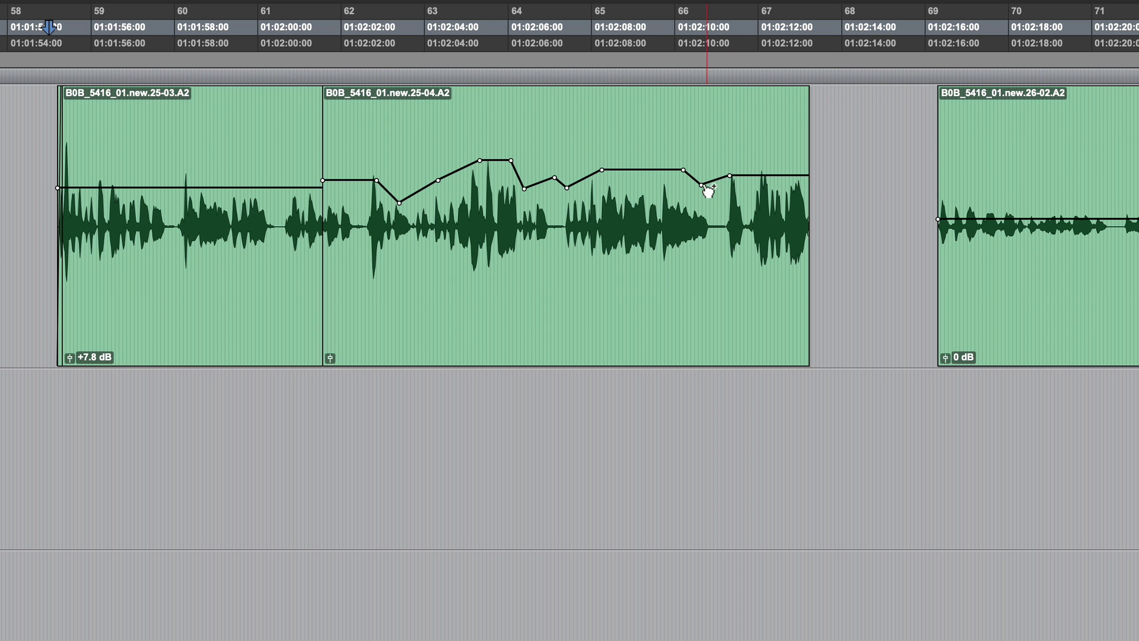
alt+click(702, 185)
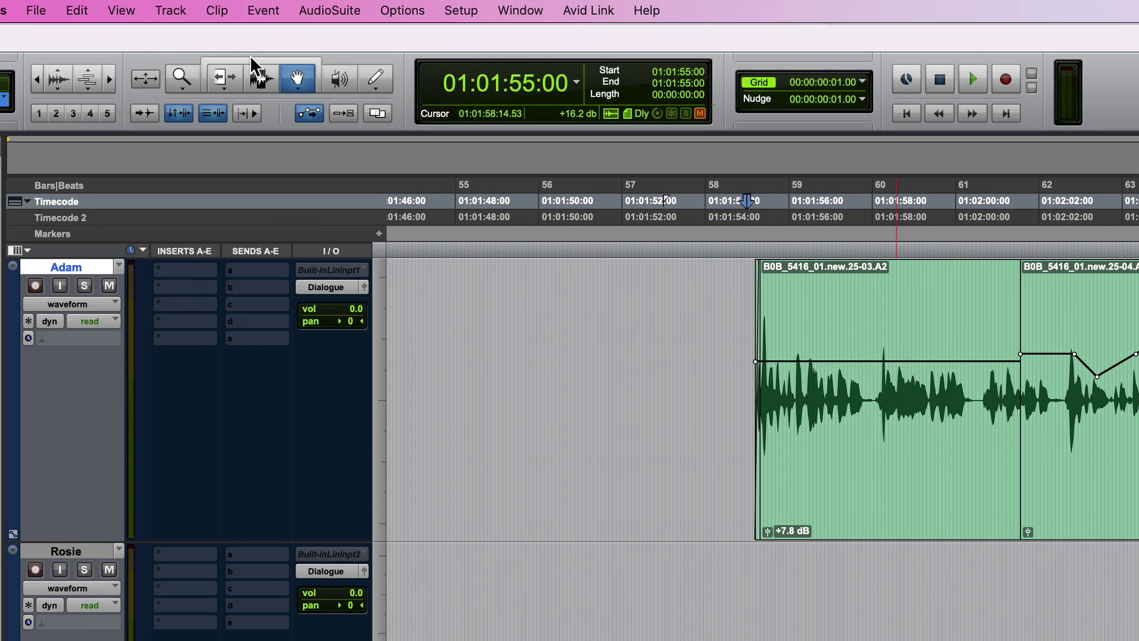
click(249, 59)
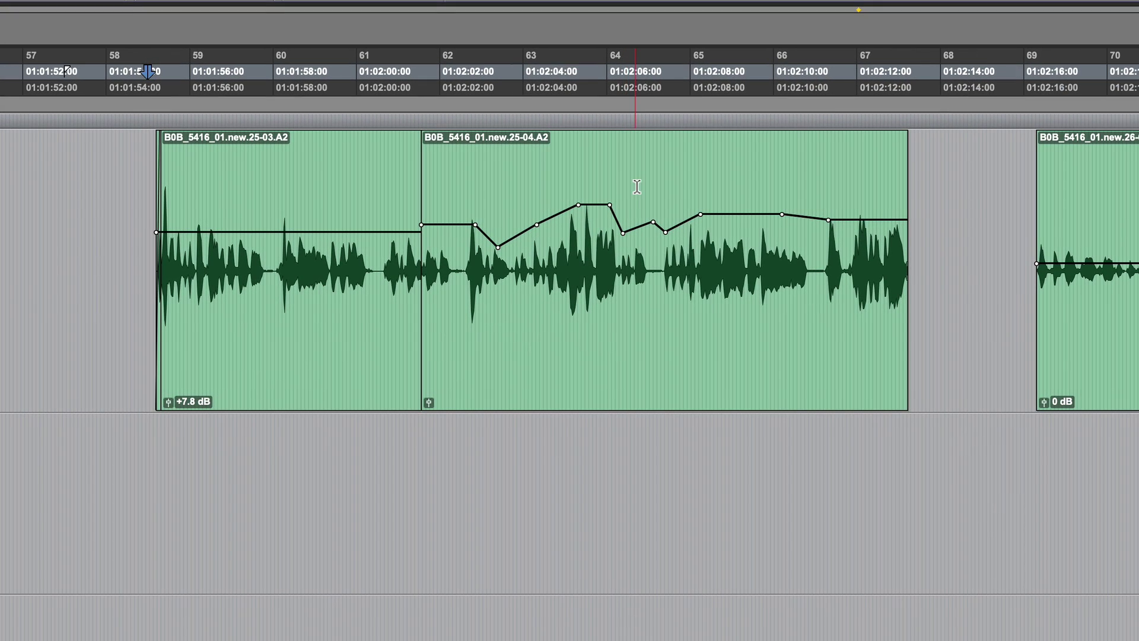
drag(636, 187, 839, 222)
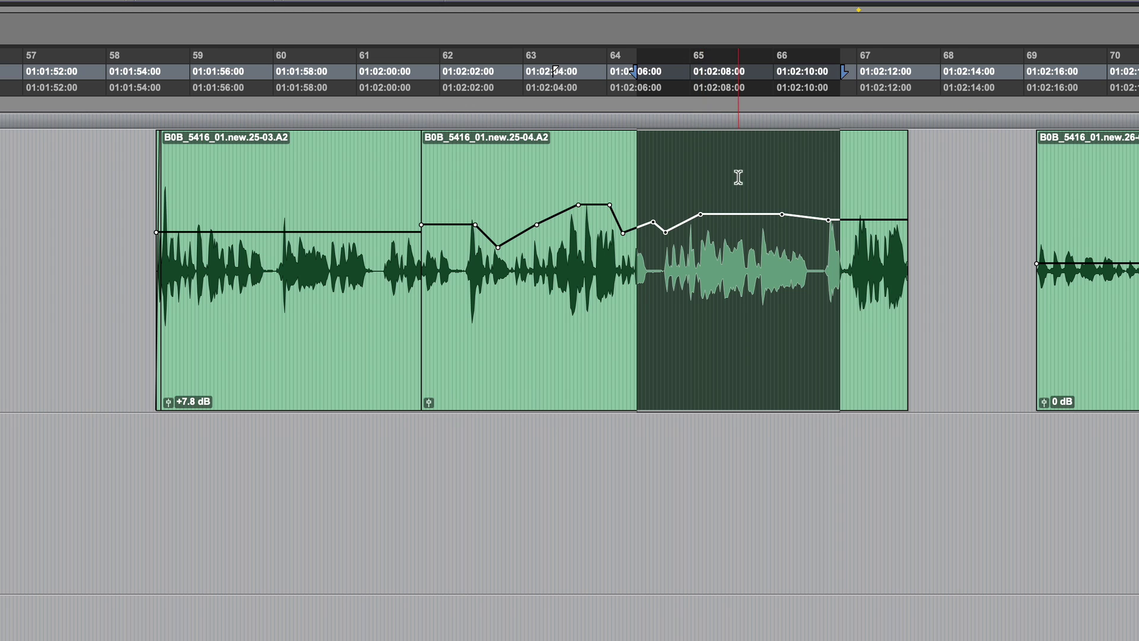
drag(729, 193, 724, 168)
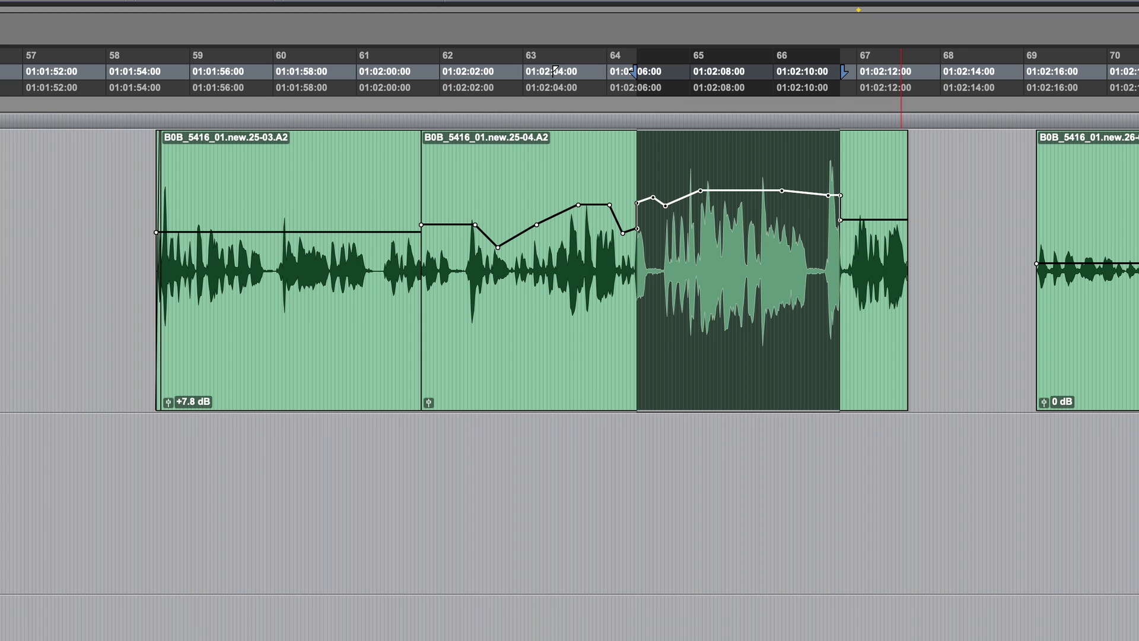
click(946, 279)
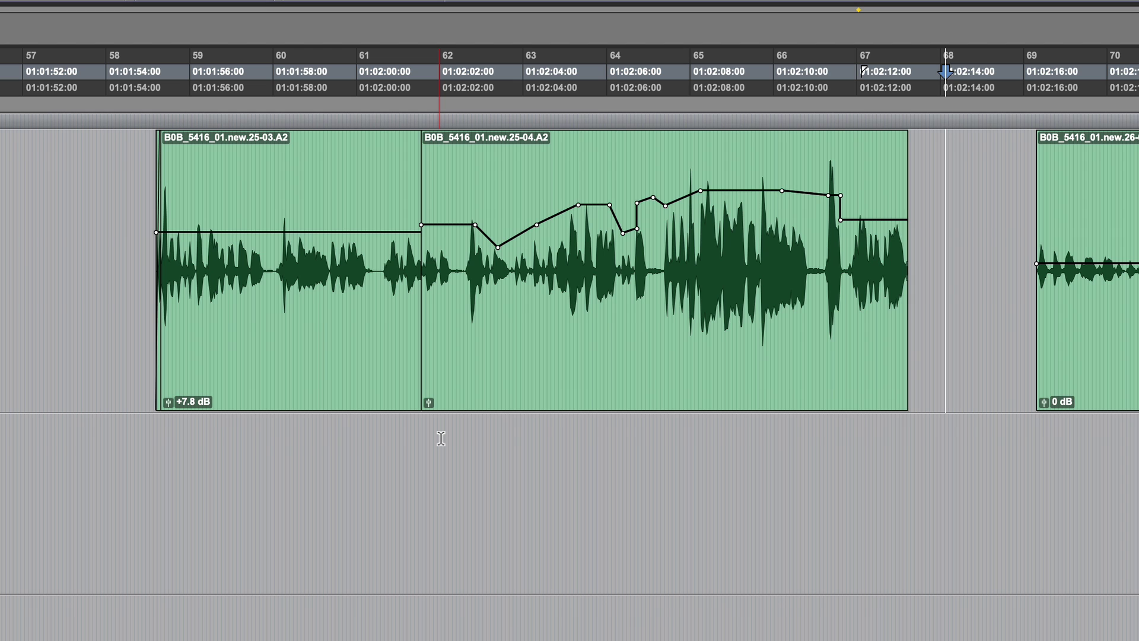
Step: Lower clip 25-04's entire clip gain by about 6.6 dB, keeping its breakpoint contour intact
scroll(441, 439, left, 2)
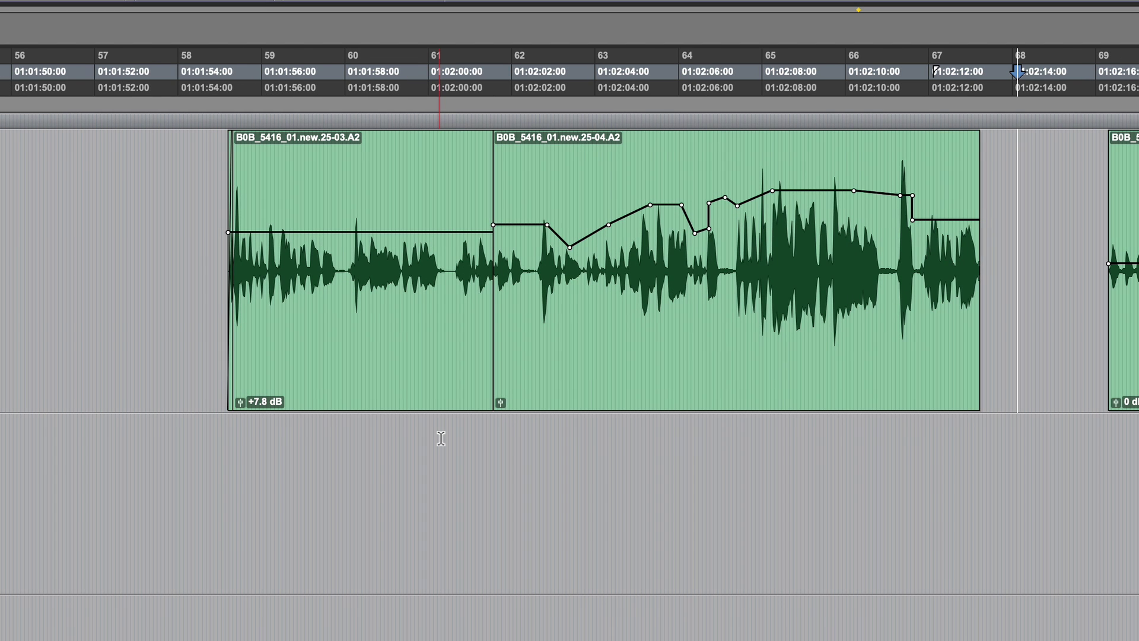
scroll(495, 445, right, 4)
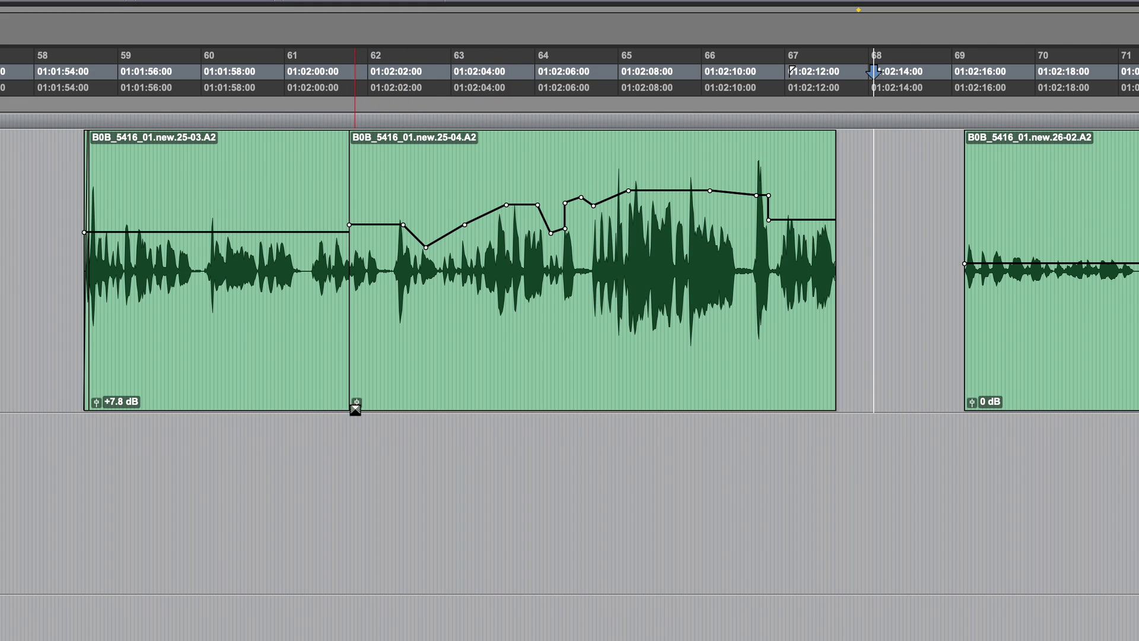
click(358, 402)
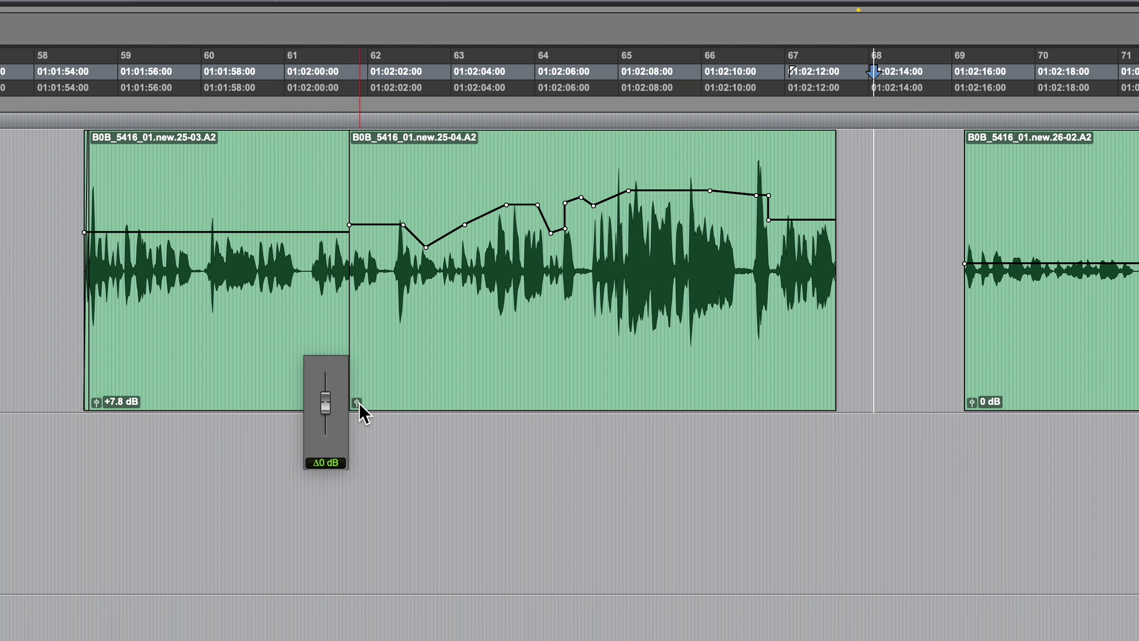
mouse_move(358, 402)
mouse_down()
mouse_move(347, 422)
mouse_move(352, 406)
mouse_up()
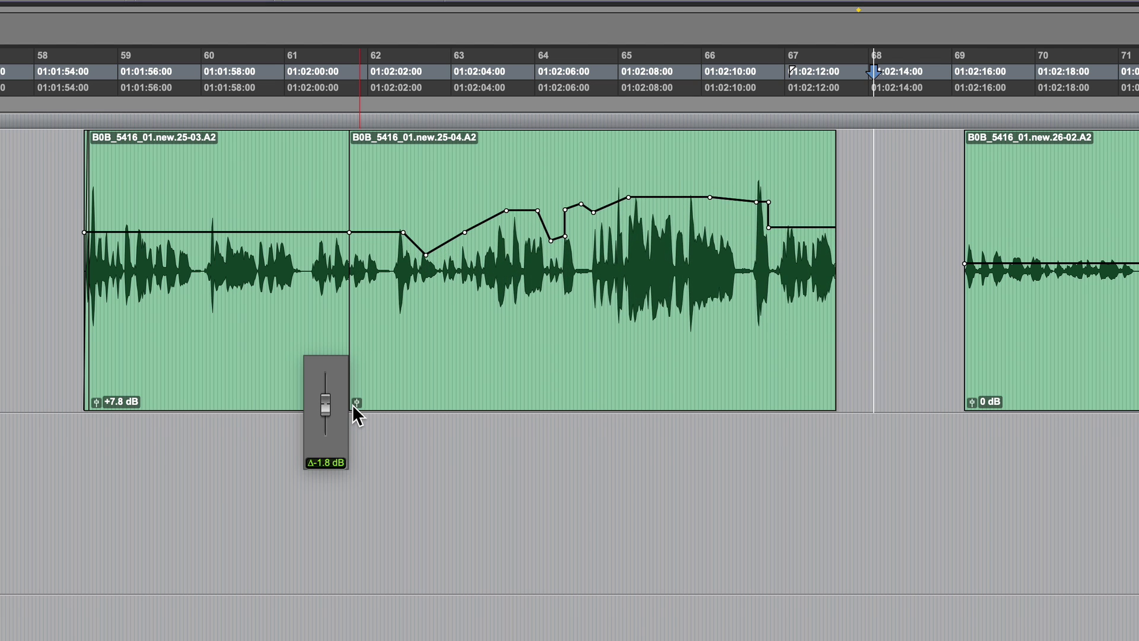
drag(353, 405, 354, 411)
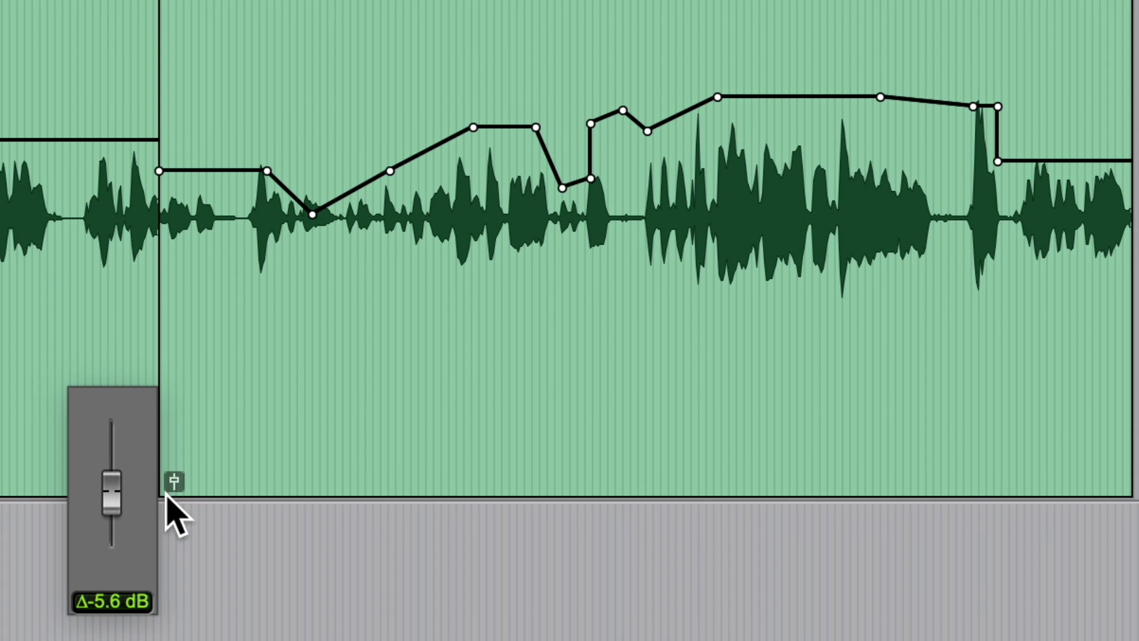
mouse_move(166, 496)
mouse_down()
mouse_move(155, 511)
mouse_move(160, 497)
mouse_up()
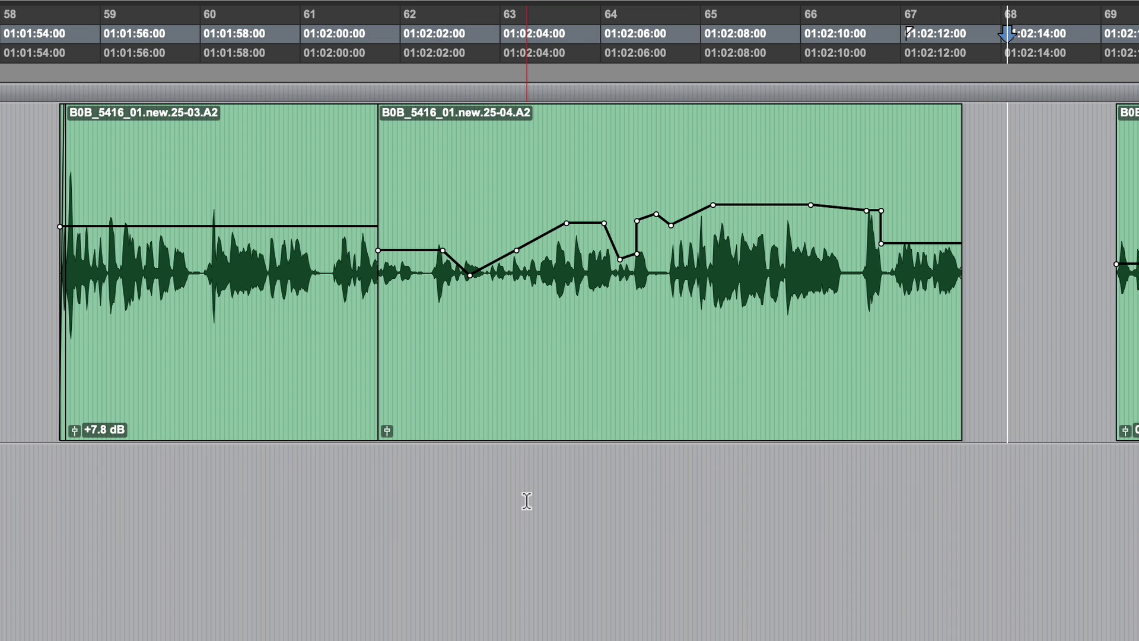
click(387, 429)
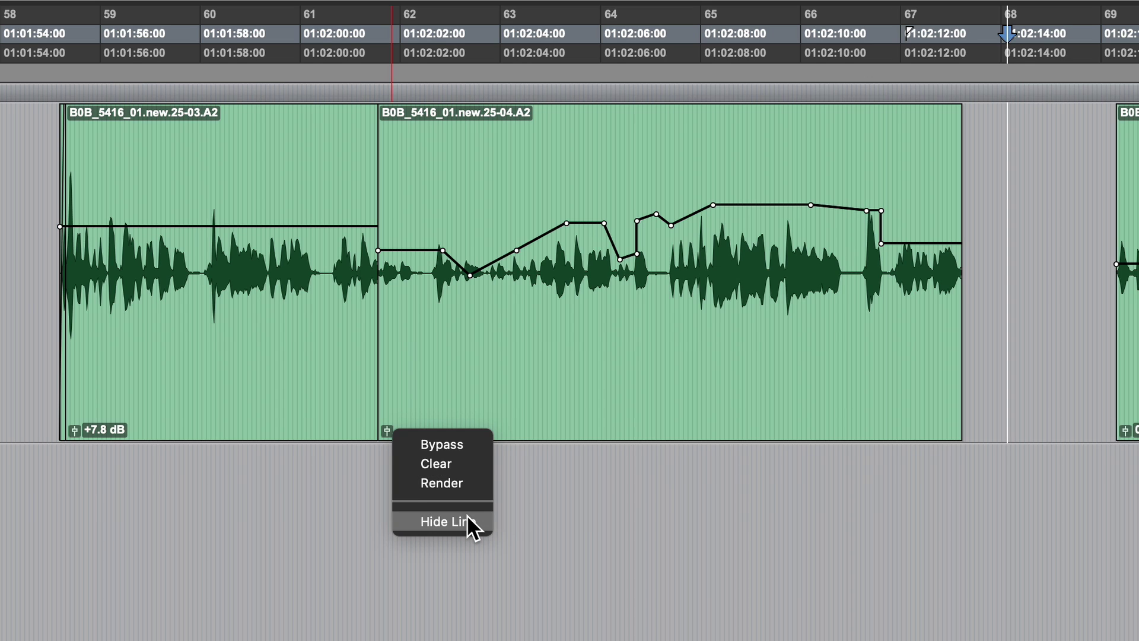
click(466, 444)
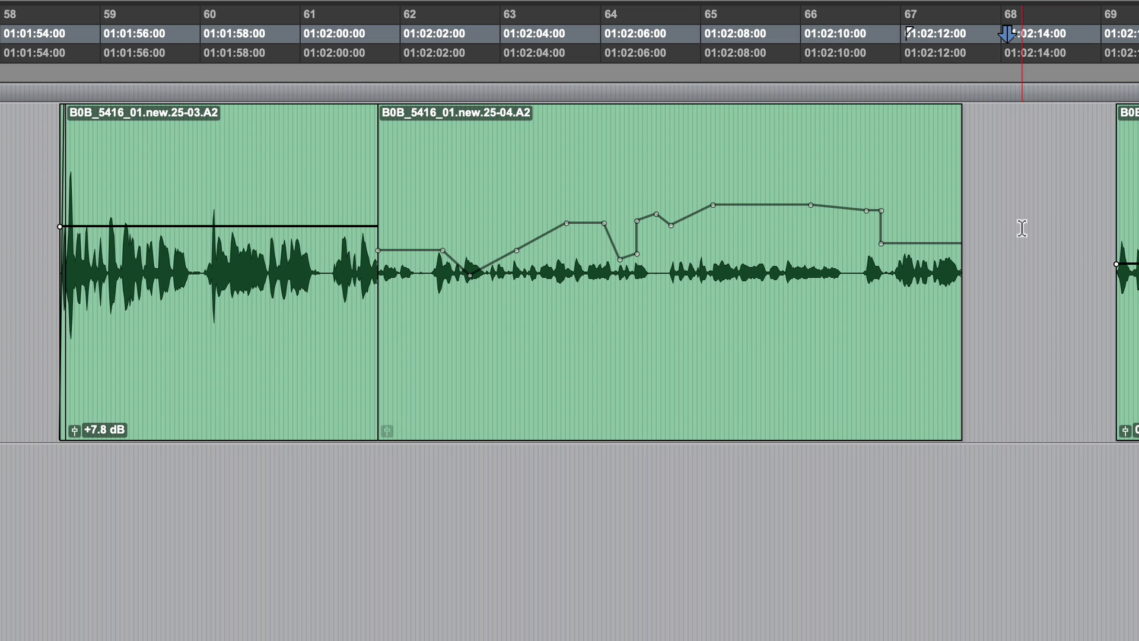
click(765, 356)
click(766, 357)
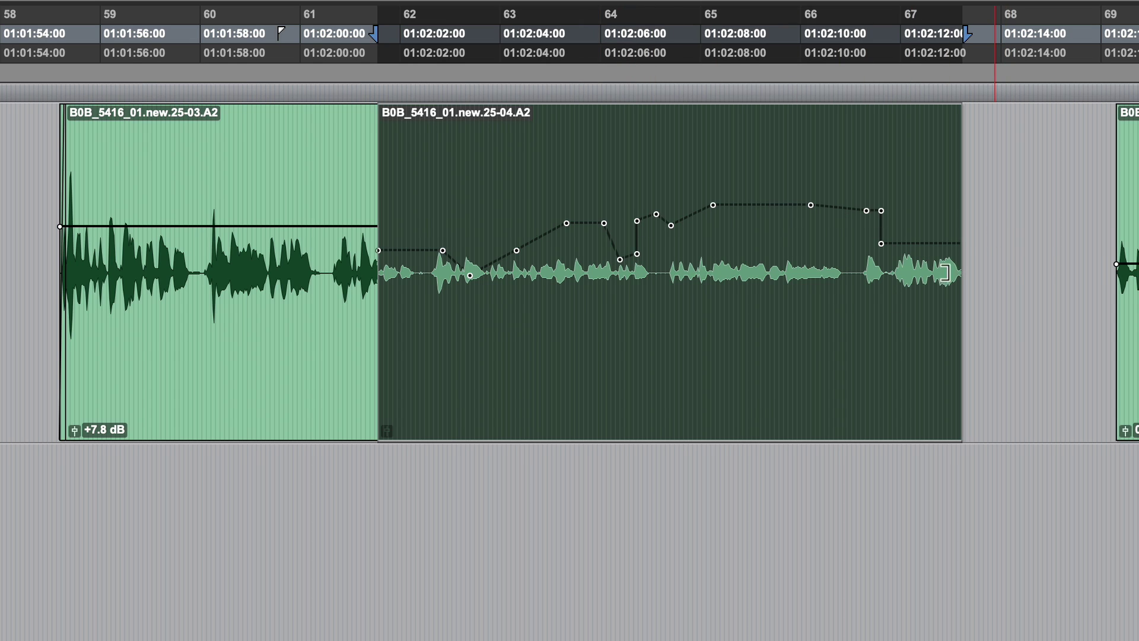
click(1002, 330)
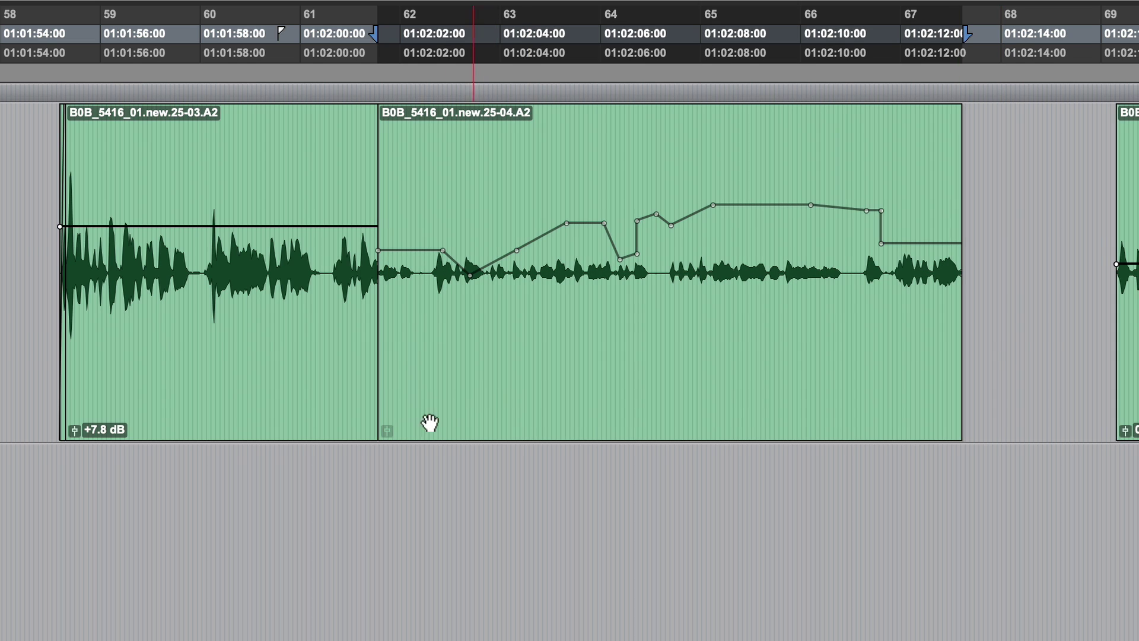
click(387, 430)
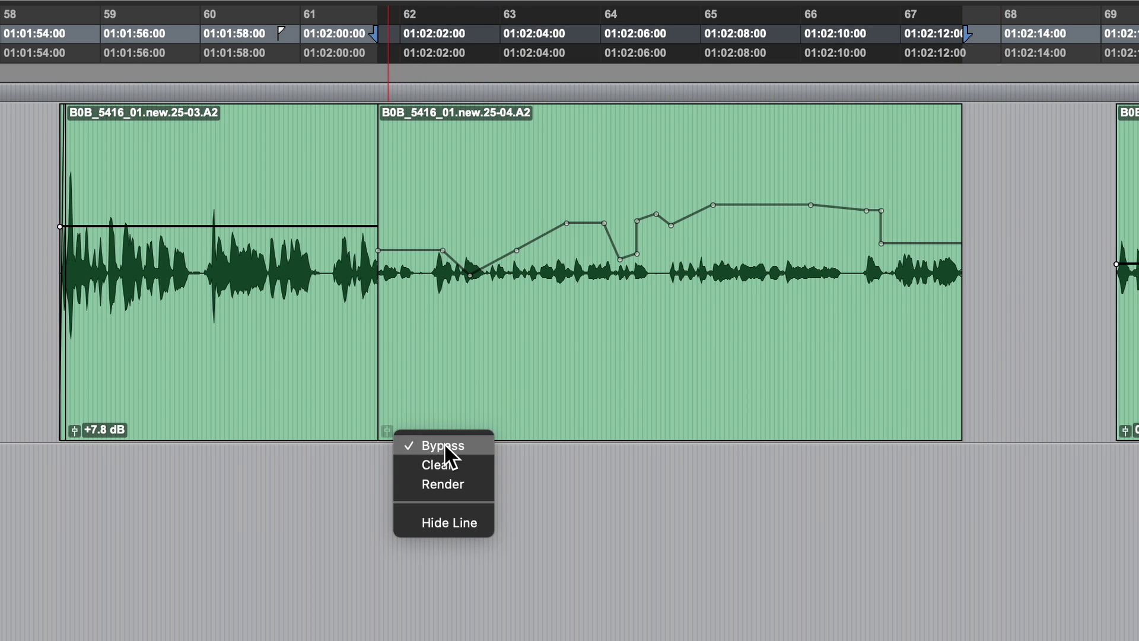
click(465, 465)
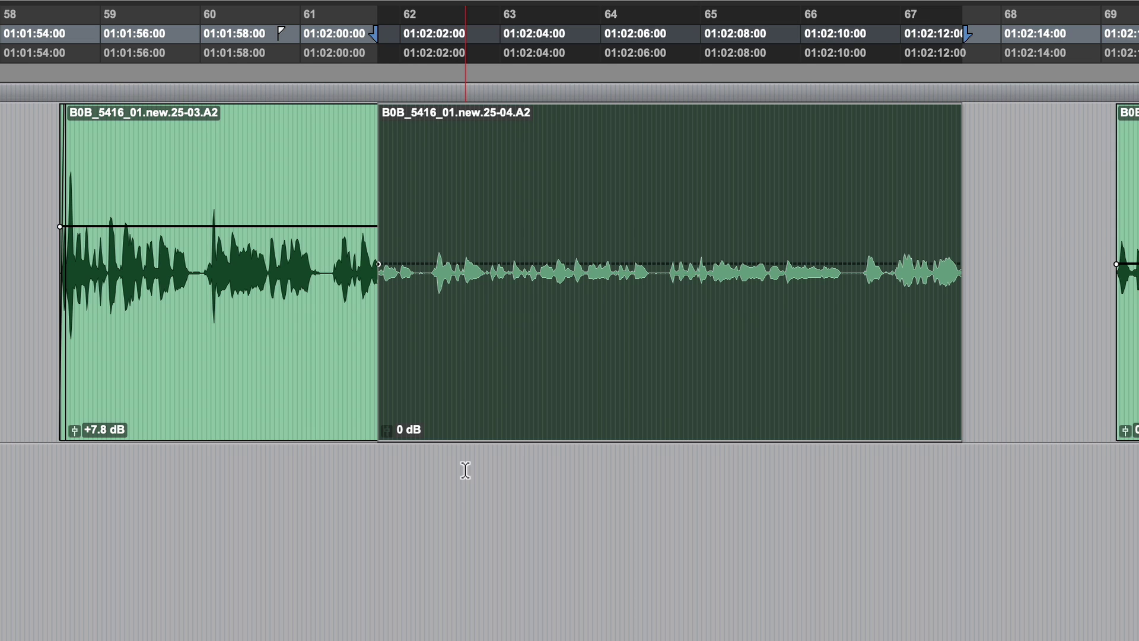
key(super+z)
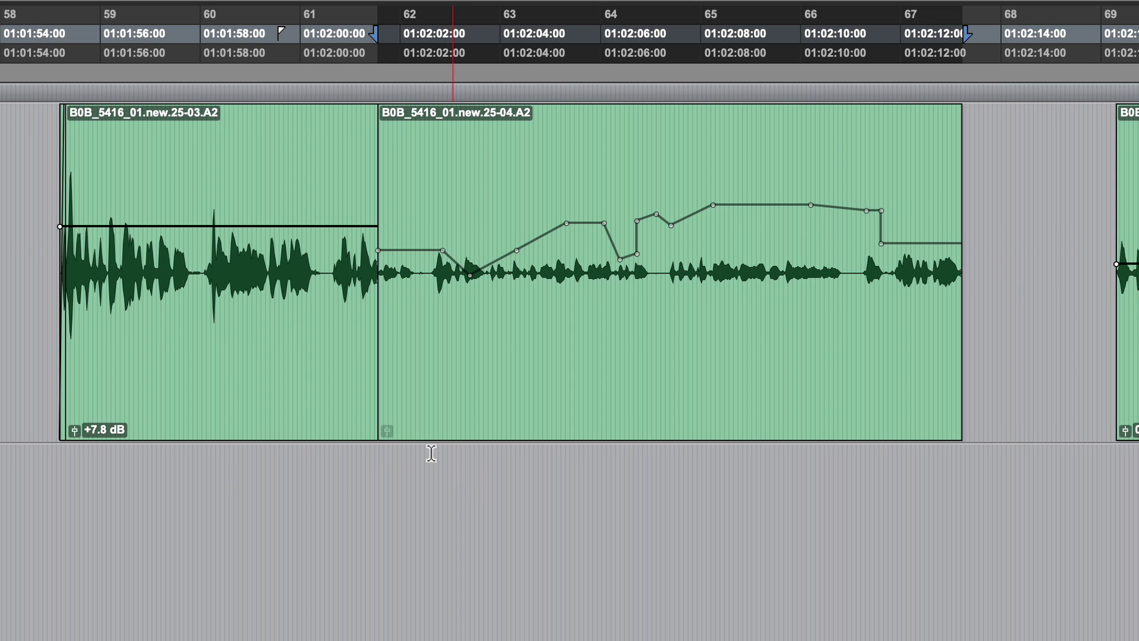
click(386, 429)
click(440, 445)
Step: Reset clip 25-04's clip gain to 0 dB, then undo the reset
click(391, 433)
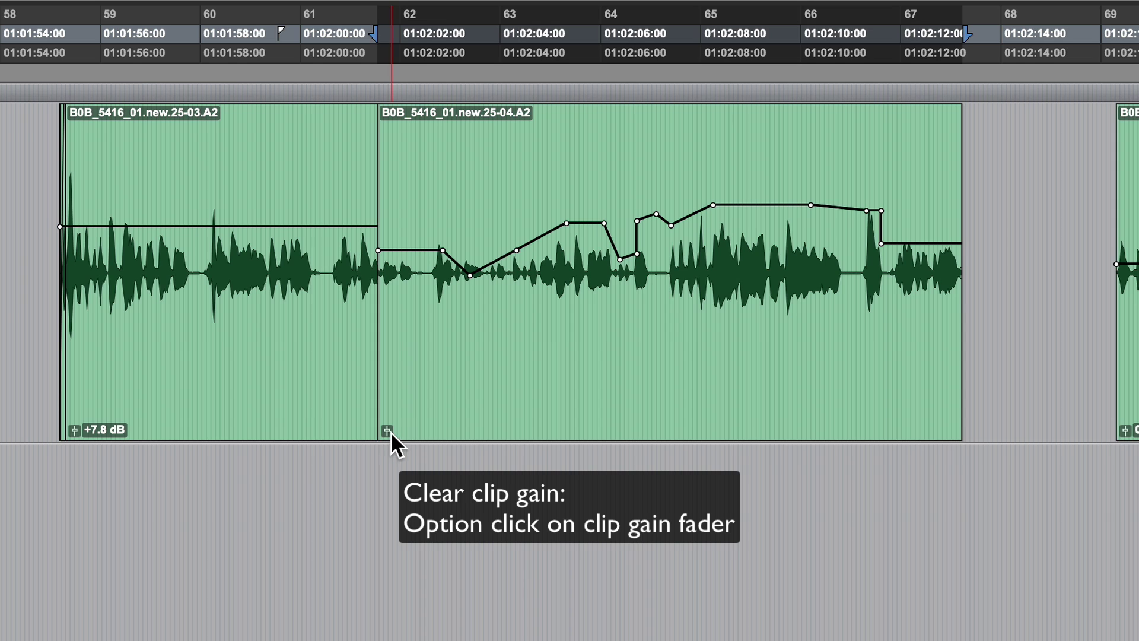
alt+click(389, 430)
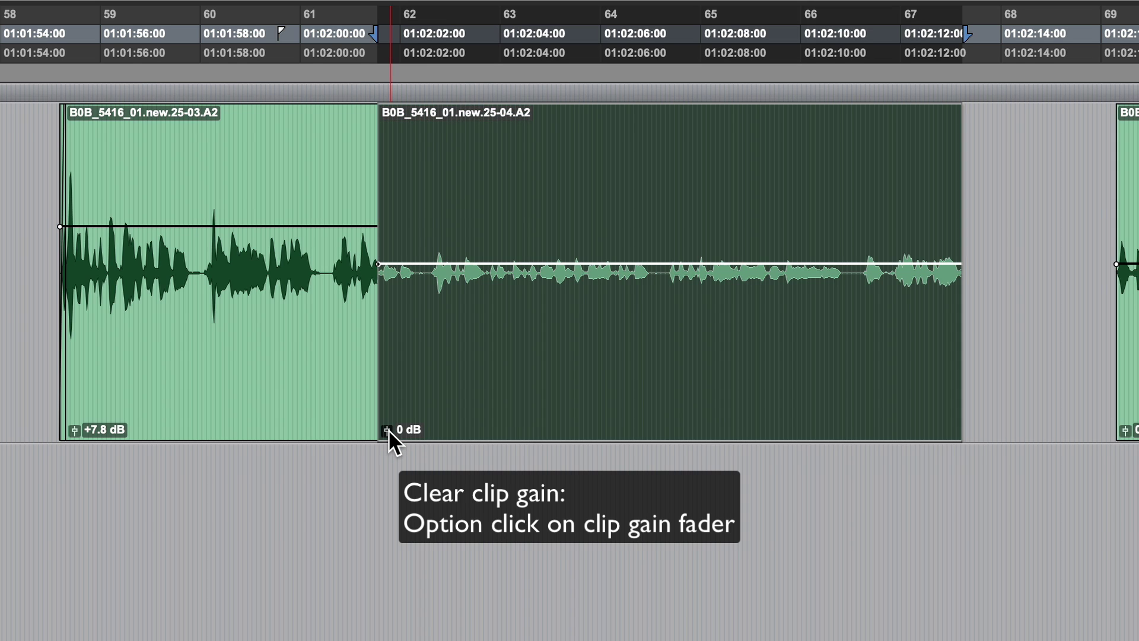
click(500, 491)
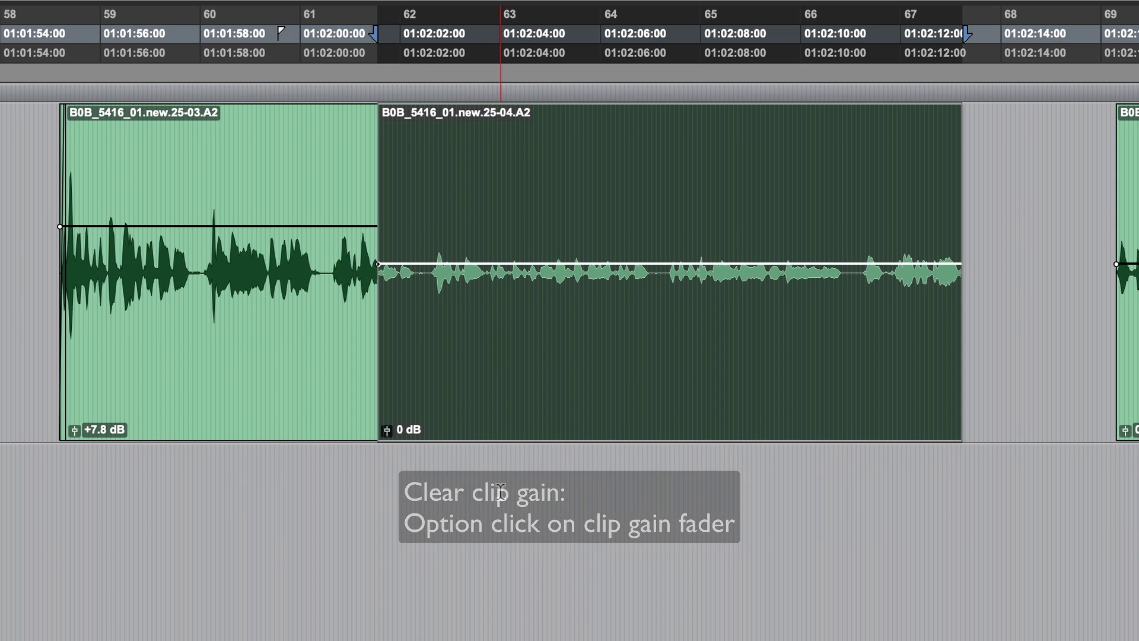
key(super+z)
Step: Render clip 25-04's clip gain into new clip 25-Gain and raise it to +1.7 dB
right_click(386, 428)
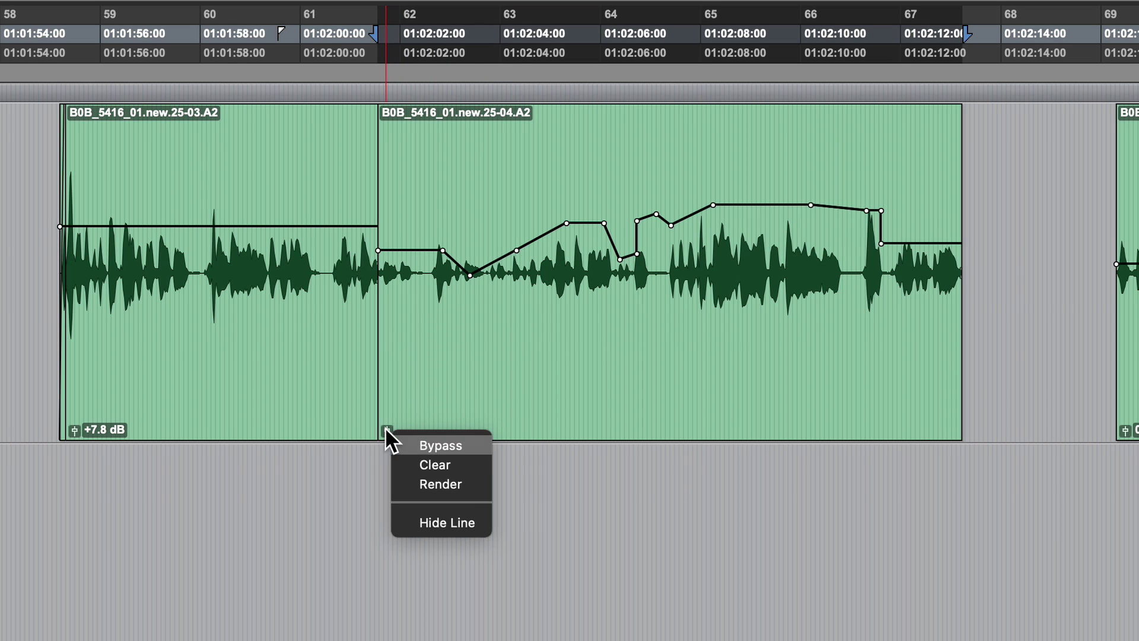
click(464, 483)
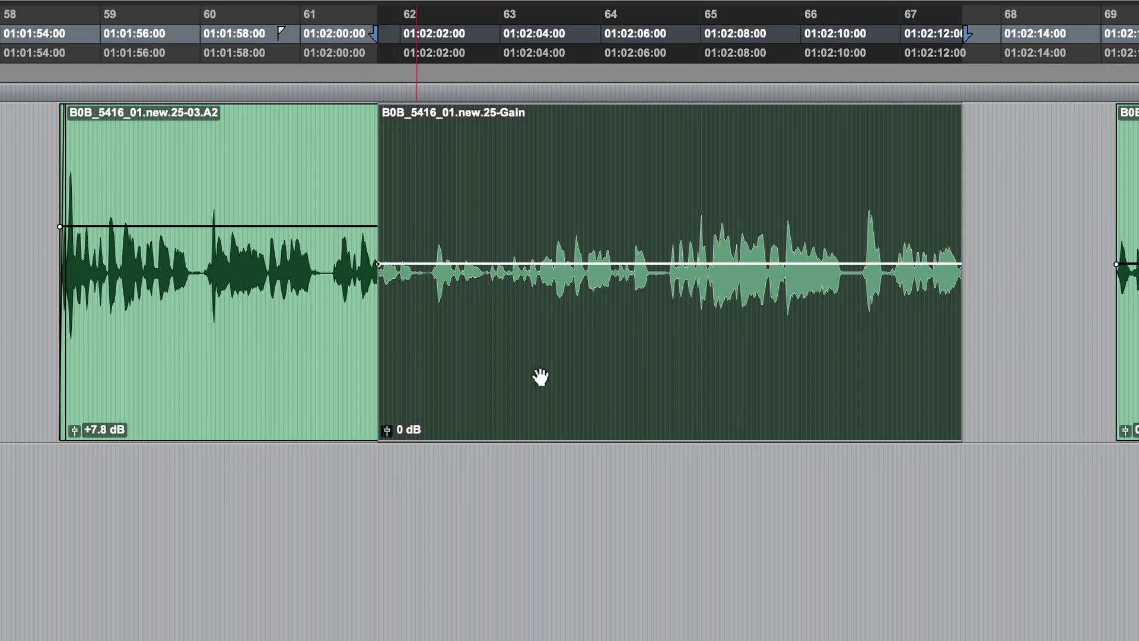
click(560, 362)
drag(389, 428, 387, 426)
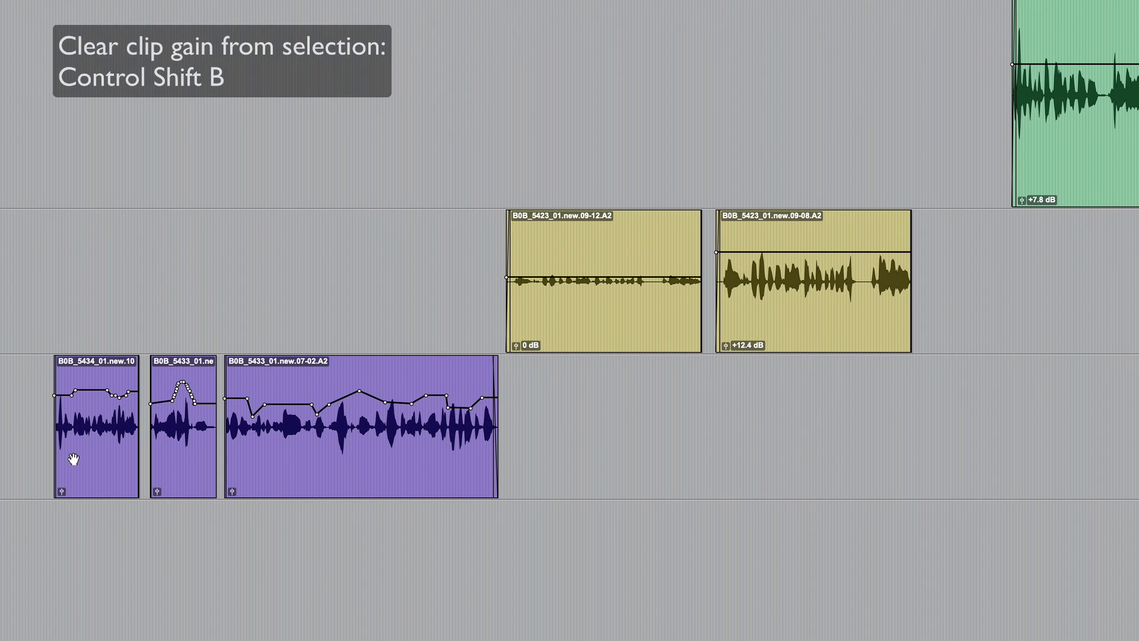
Step: Clear clip gain from the first purple clip and cut it from the second with Ctrl+Shift+B and Ctrl+Shift+X
click(258, 371)
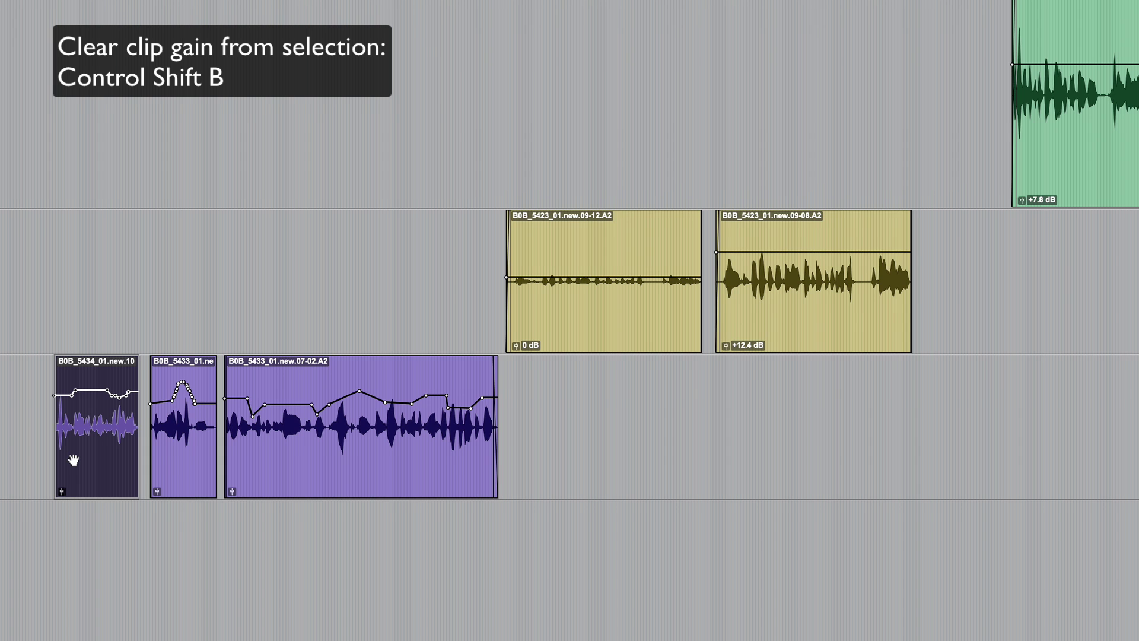
key(ctrl+shift+b)
click(191, 475)
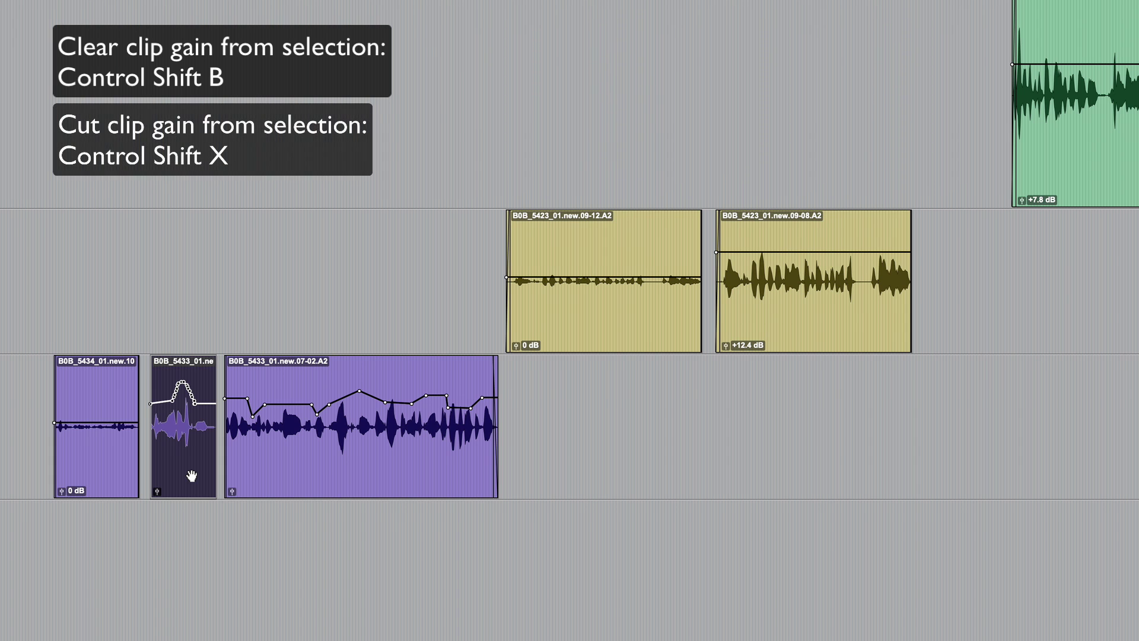
key(ctrl+shift+x)
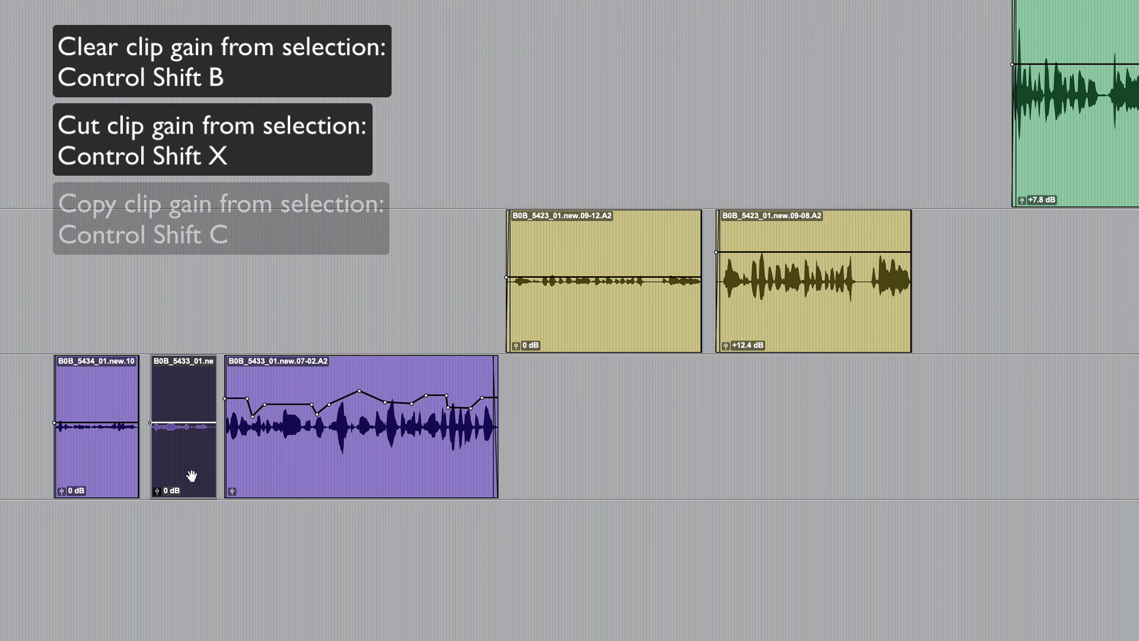
Step: Copy clip 07-02's gain curve and paste it onto yellow clip 09-12
click(304, 474)
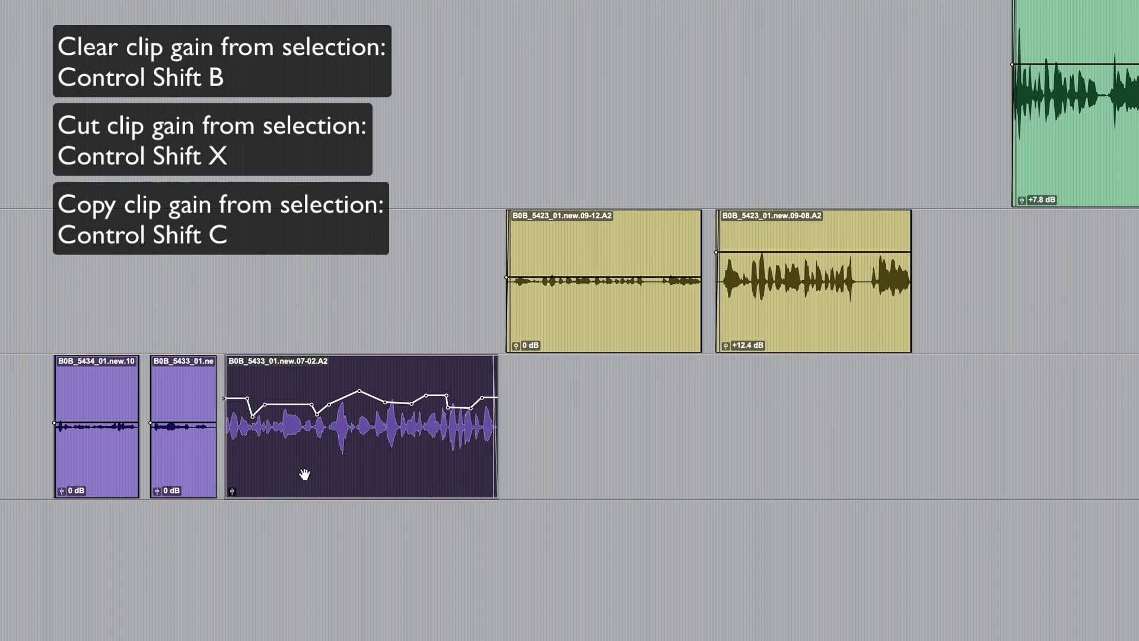
click(603, 340)
key(v)
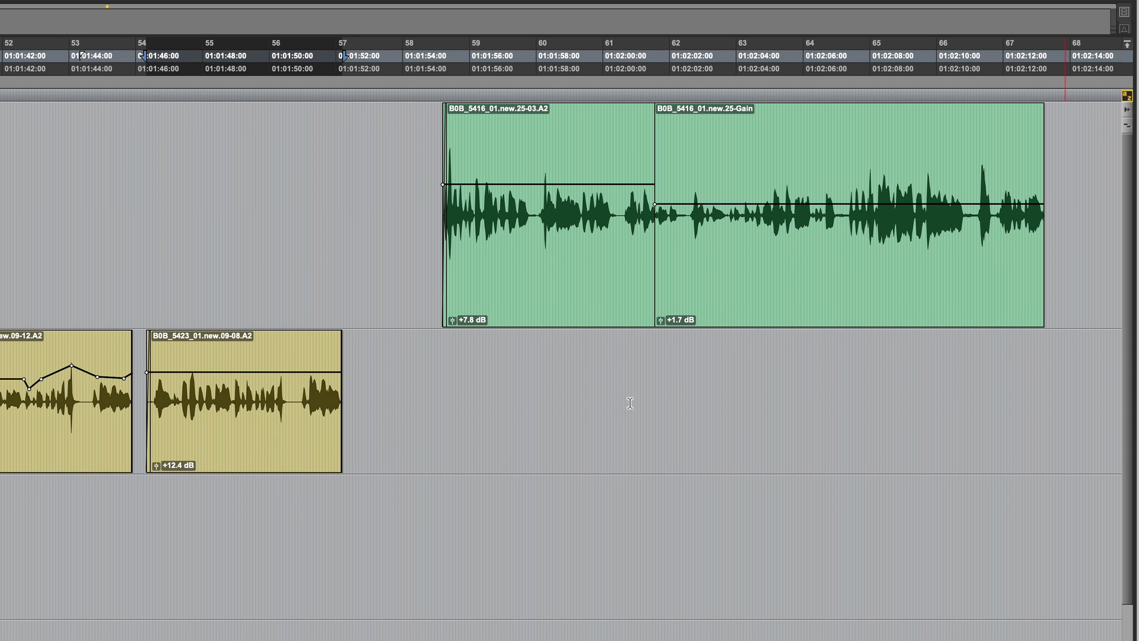
Step: Paste the copied gain curve onto the second yellow clip
click(294, 456)
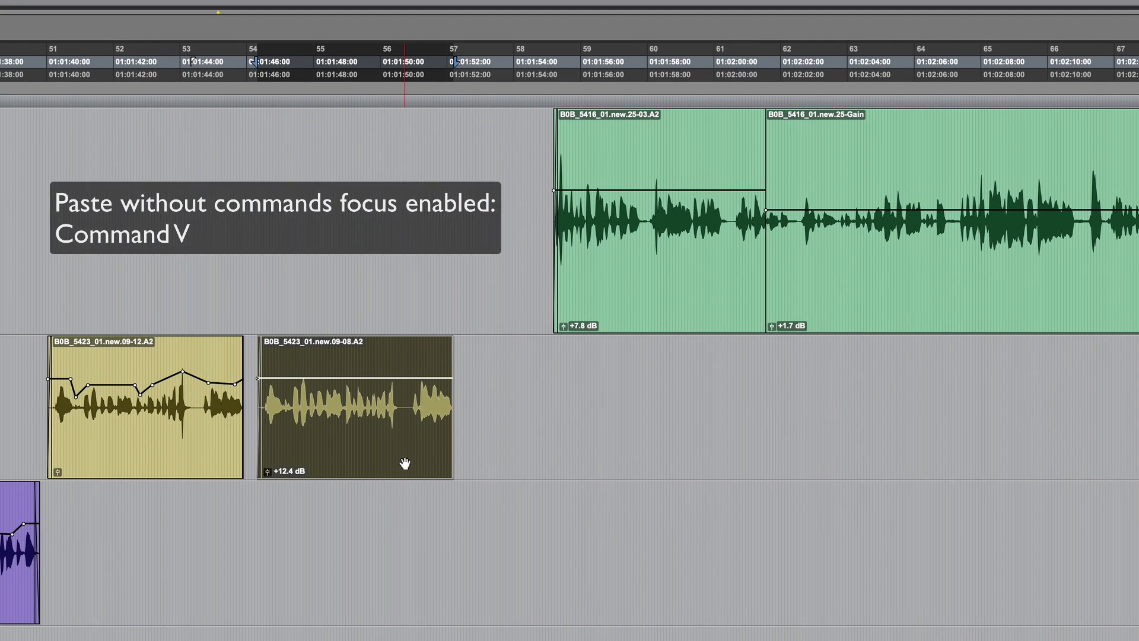
key(super+v)
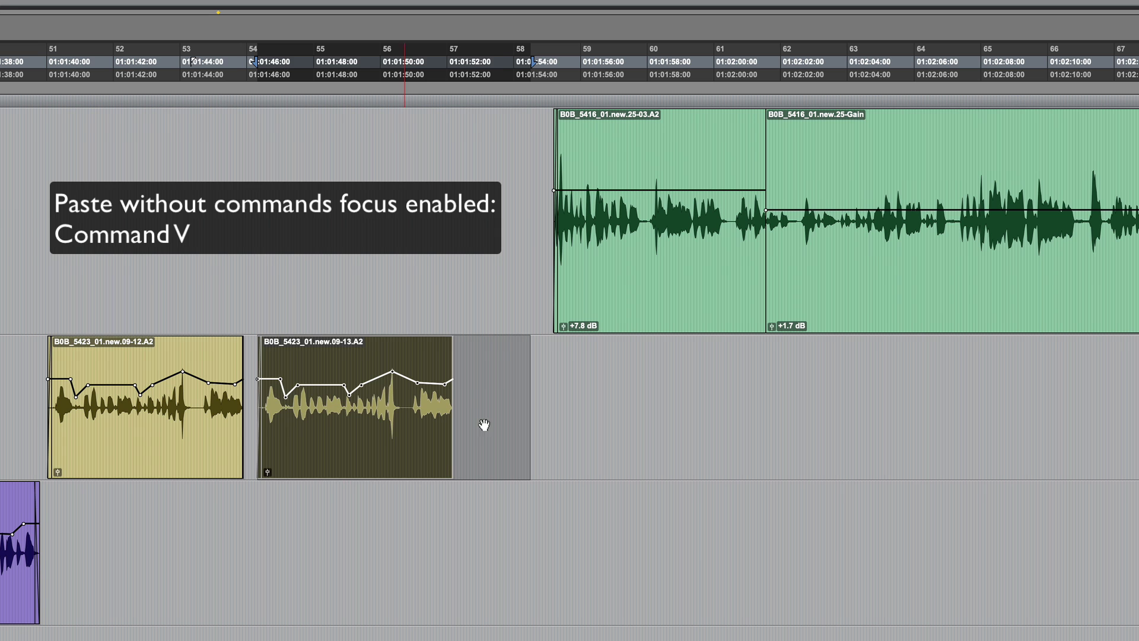
click(504, 402)
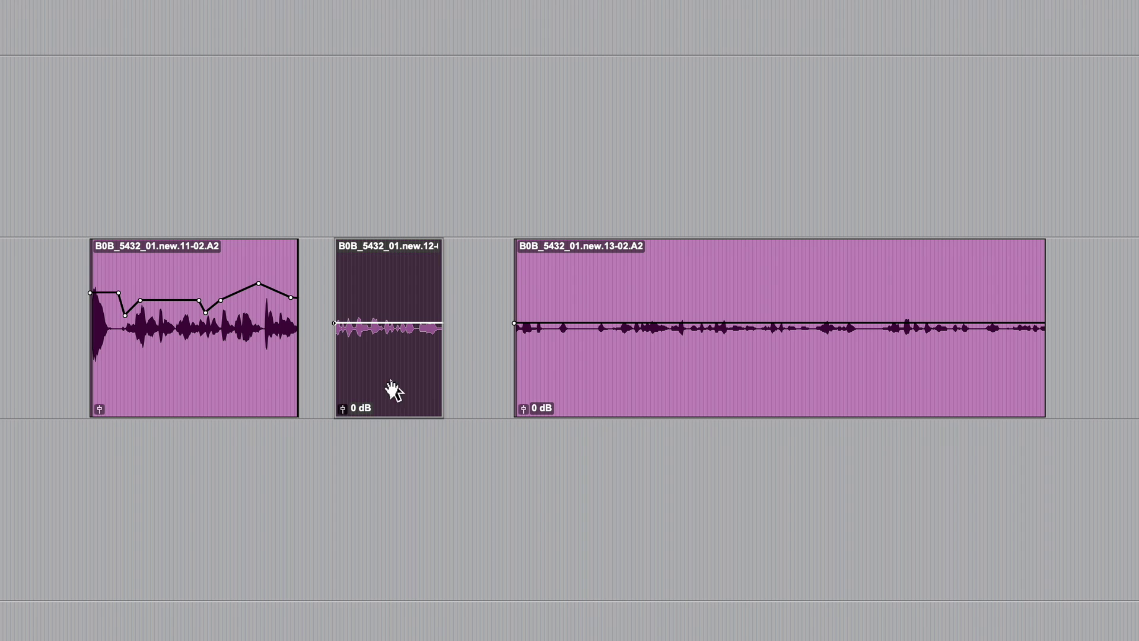
Step: Paste the same gain curve onto the middle pink clip and the opening of clip 13-02
click(394, 392)
key(super+v)
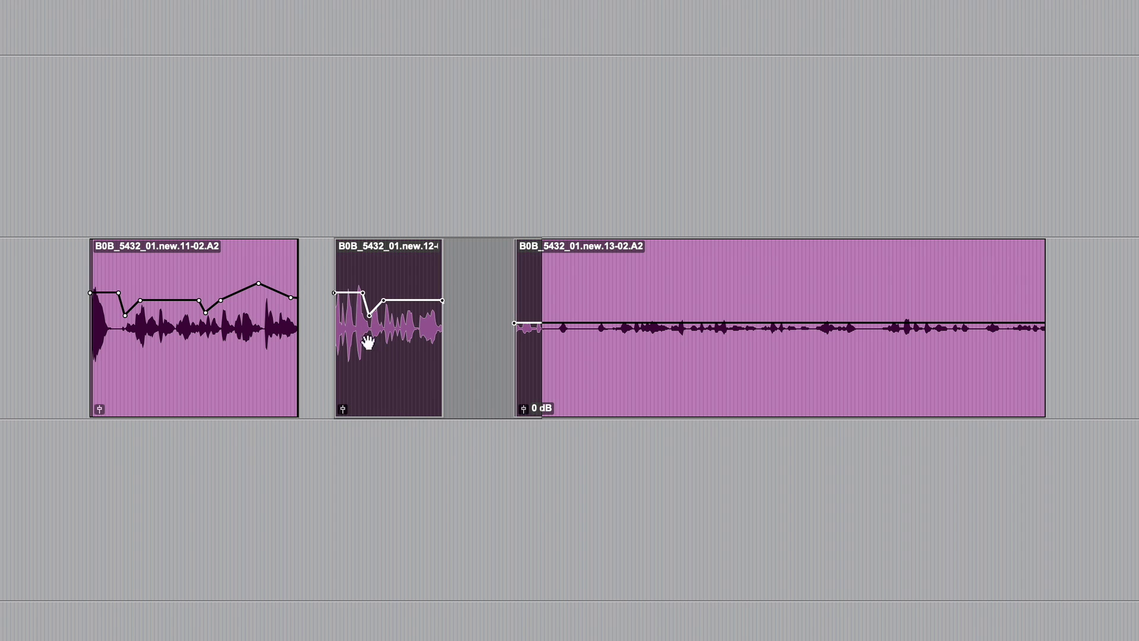
click(480, 326)
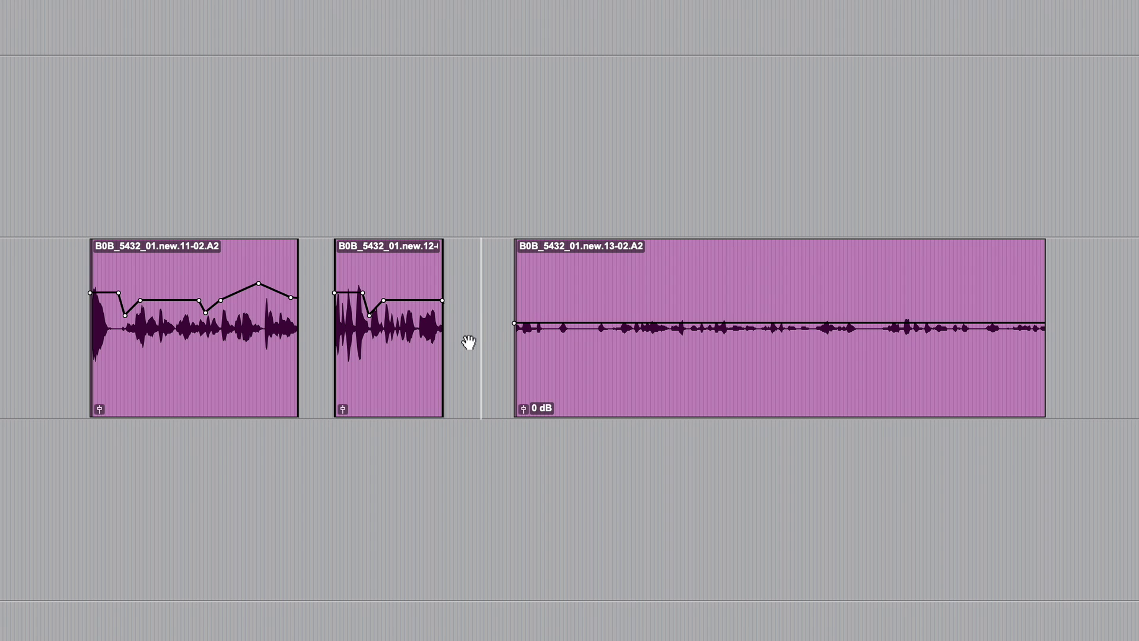
click(706, 386)
key(super+v)
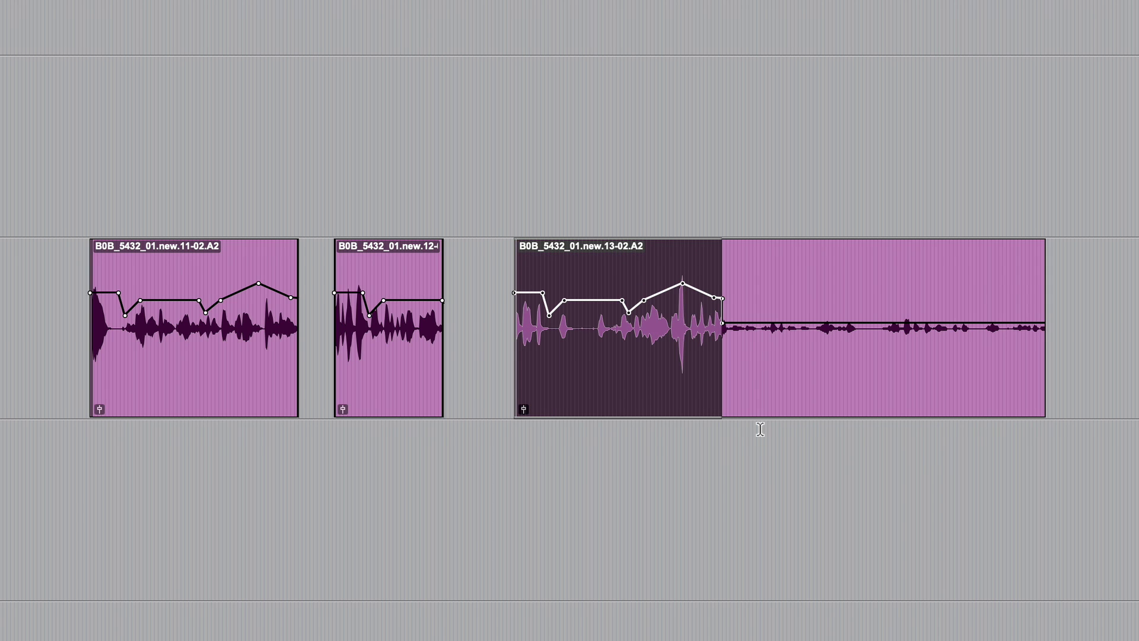
Step: Add a breakpoint inside clip 13-02 with Ctrl+Shift+E and lift the following gain to +5.3 dB
click(1081, 299)
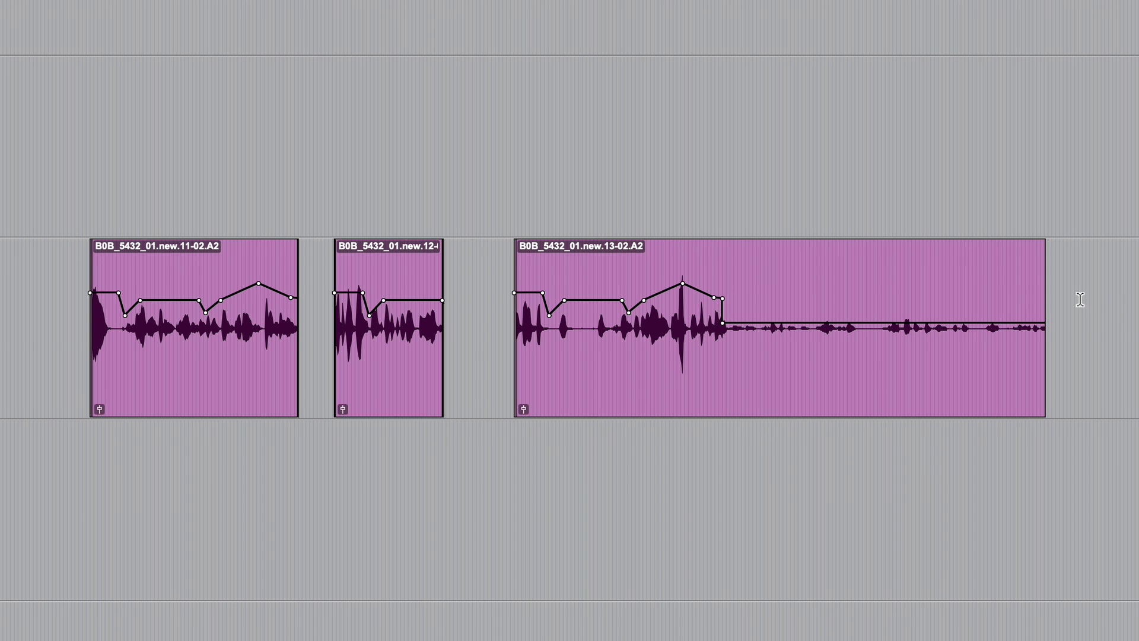
click(860, 287)
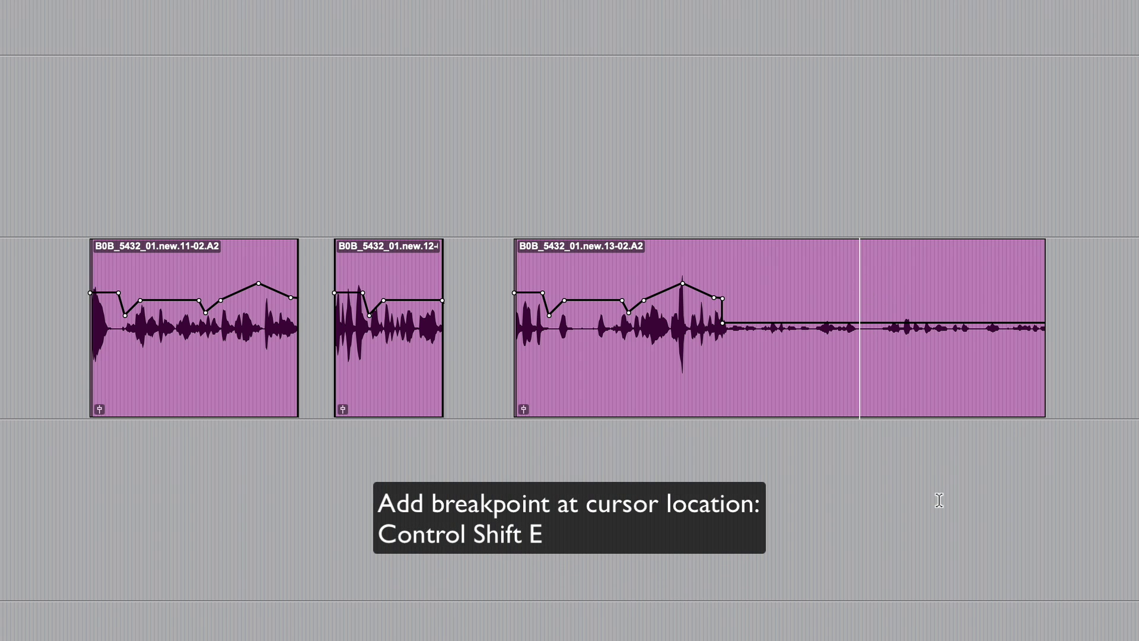
key(ctrl+shift+e)
drag(882, 328, 882, 320)
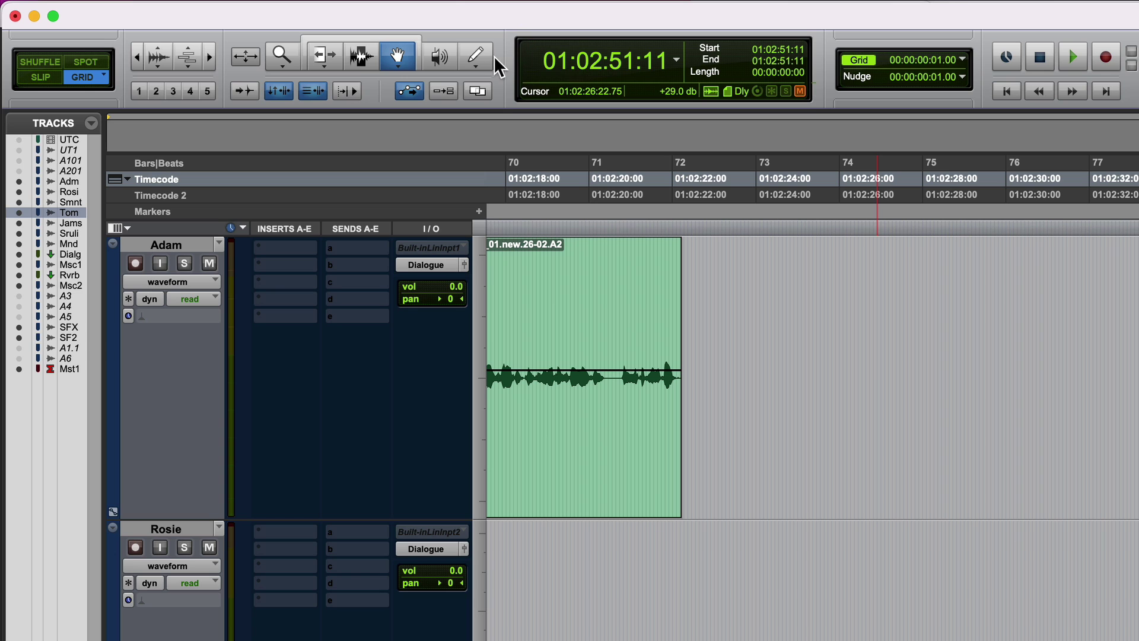
Step: With the Pencil tool's curve shape, draw a smooth wavy clip-gain line across clip 13-02
click(476, 60)
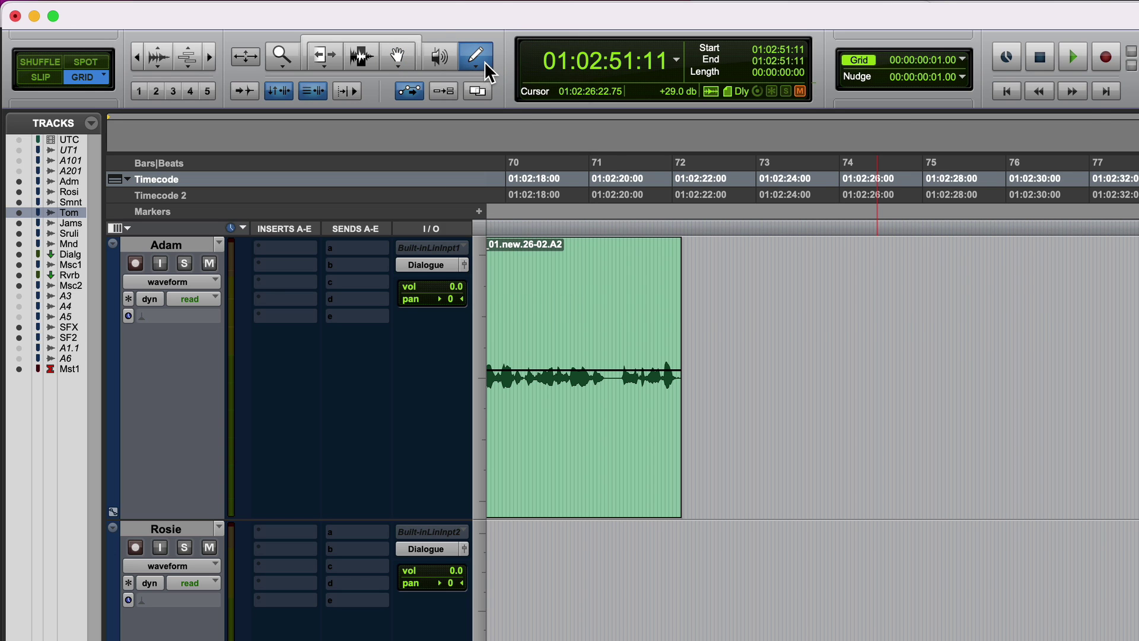
click(484, 61)
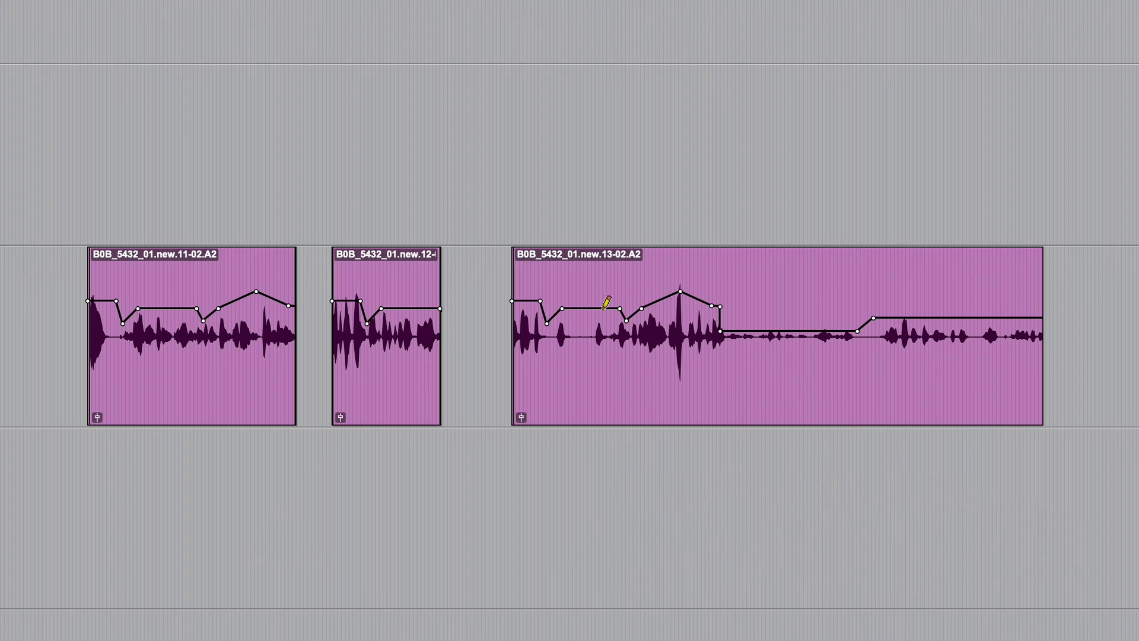
mouse_move(601, 314)
mouse_down()
mouse_move(638, 296)
mouse_move(796, 323)
mouse_move(967, 328)
mouse_up()
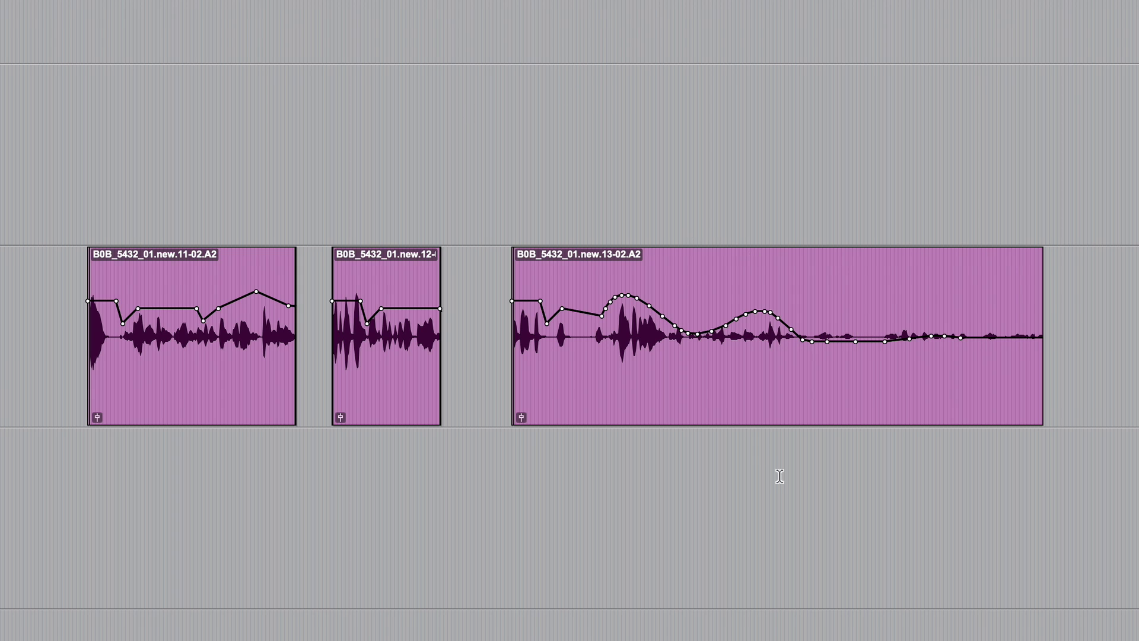
Step: Reset the third clip's gain to 0 dB, redraw part of it freehand, then sketch volume automation
click(522, 416)
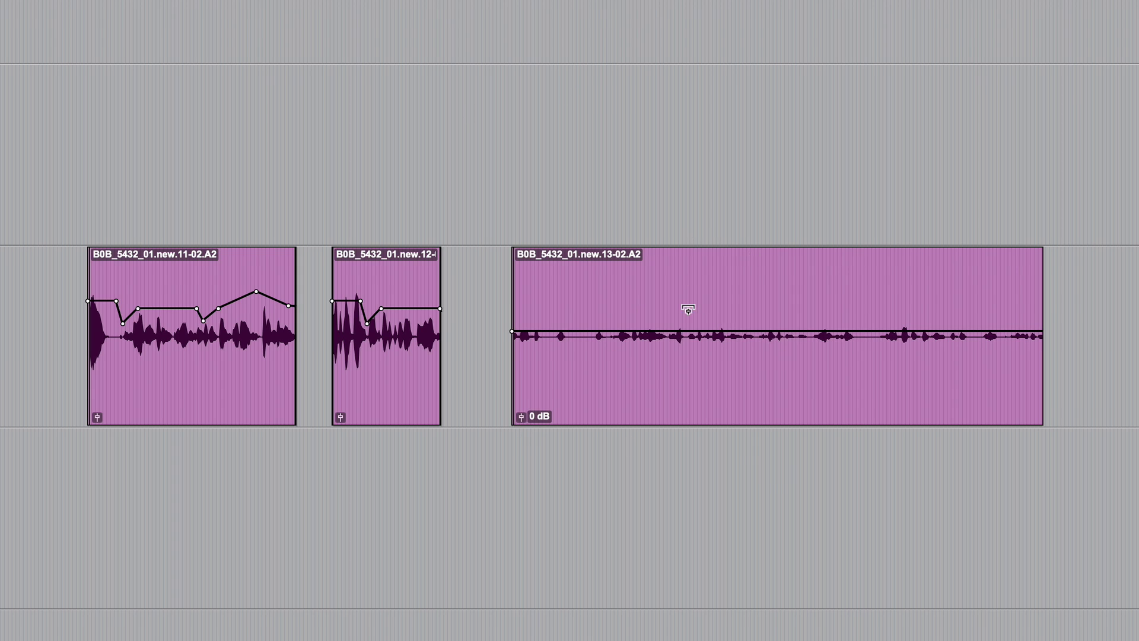
drag(683, 286, 857, 305)
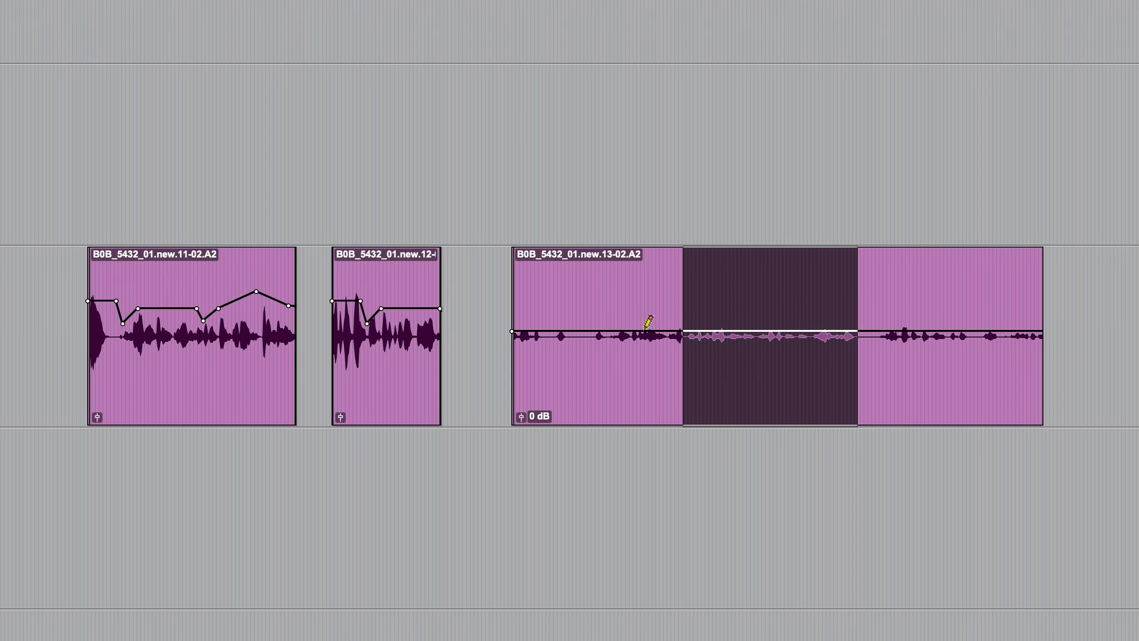
mouse_move(647, 327)
mouse_down()
mouse_move(682, 296)
mouse_move(702, 321)
mouse_move(735, 298)
mouse_move(760, 309)
mouse_move(786, 347)
mouse_move(821, 310)
mouse_move(880, 358)
mouse_move(948, 327)
mouse_up()
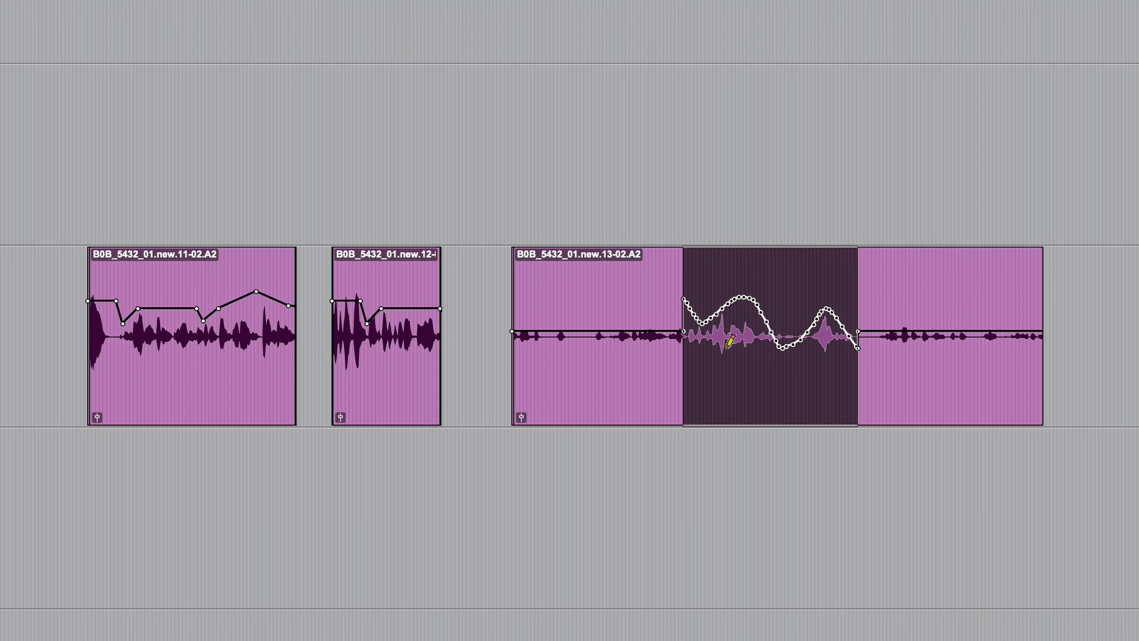
key(ctrl+minus)
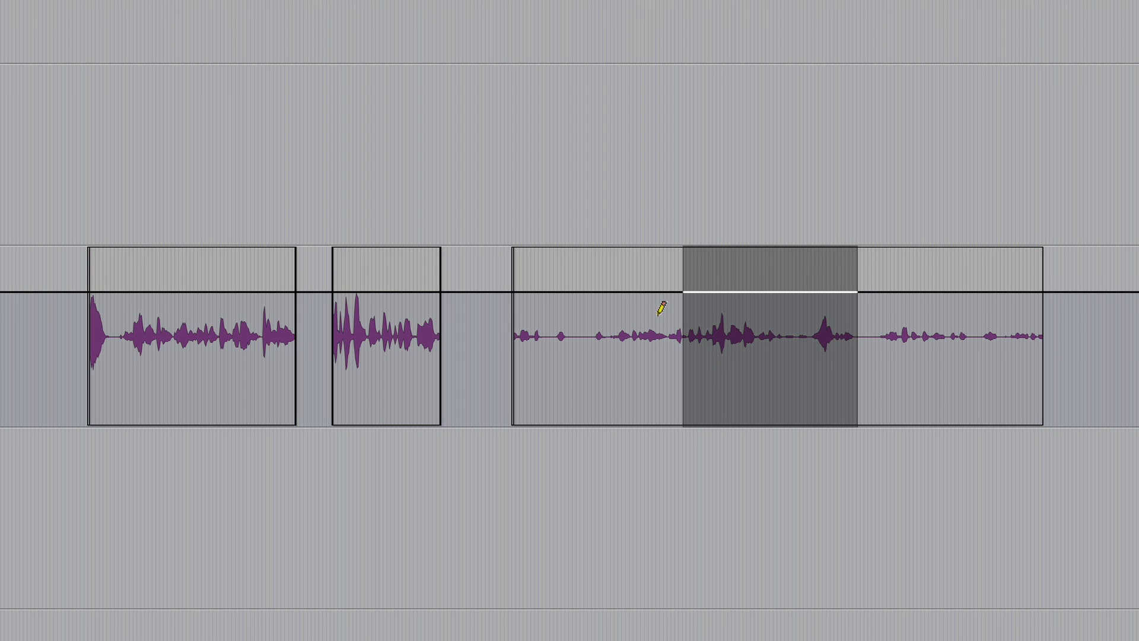
mouse_move(607, 294)
mouse_down()
mouse_move(648, 286)
mouse_move(671, 316)
mouse_move(738, 298)
mouse_move(819, 318)
mouse_move(893, 302)
mouse_move(988, 313)
mouse_up()
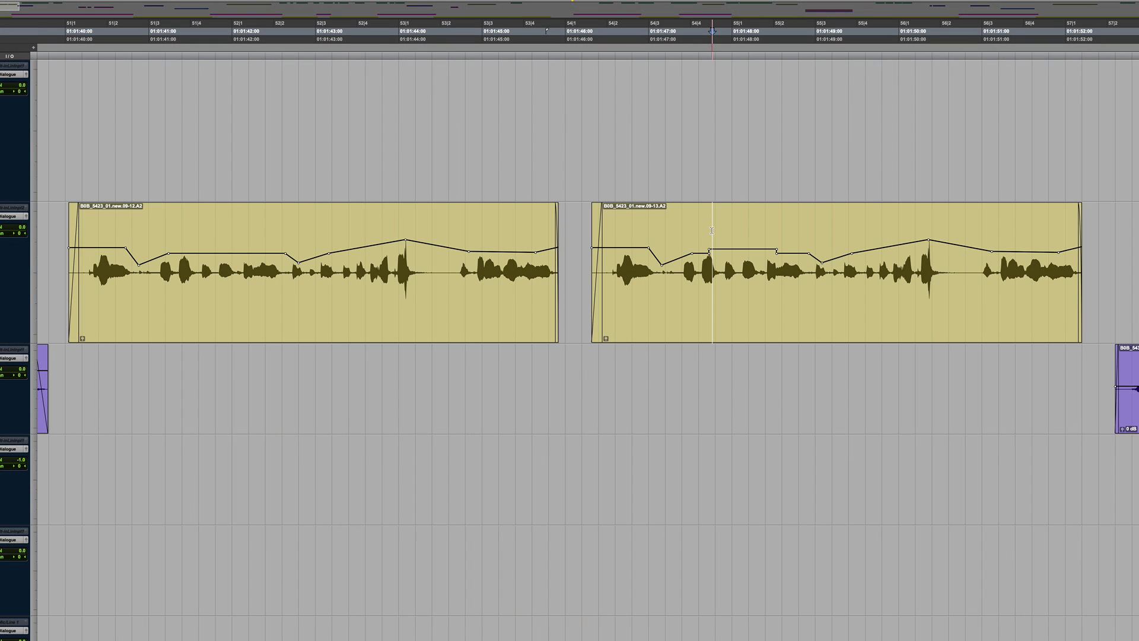
Step: Nudge both yellow clips' gain up with Control+Shift+arrows, then view the 0.5 dB Clip Gain Nudge preference
drag(723, 234, 775, 233)
click(692, 316)
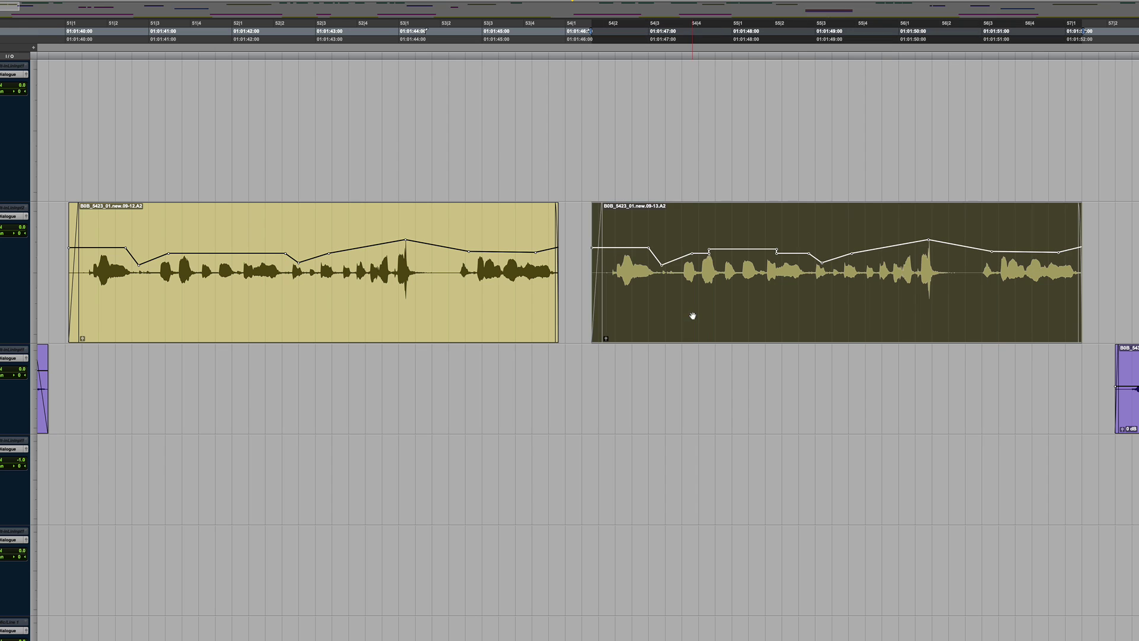
shift+click(464, 307)
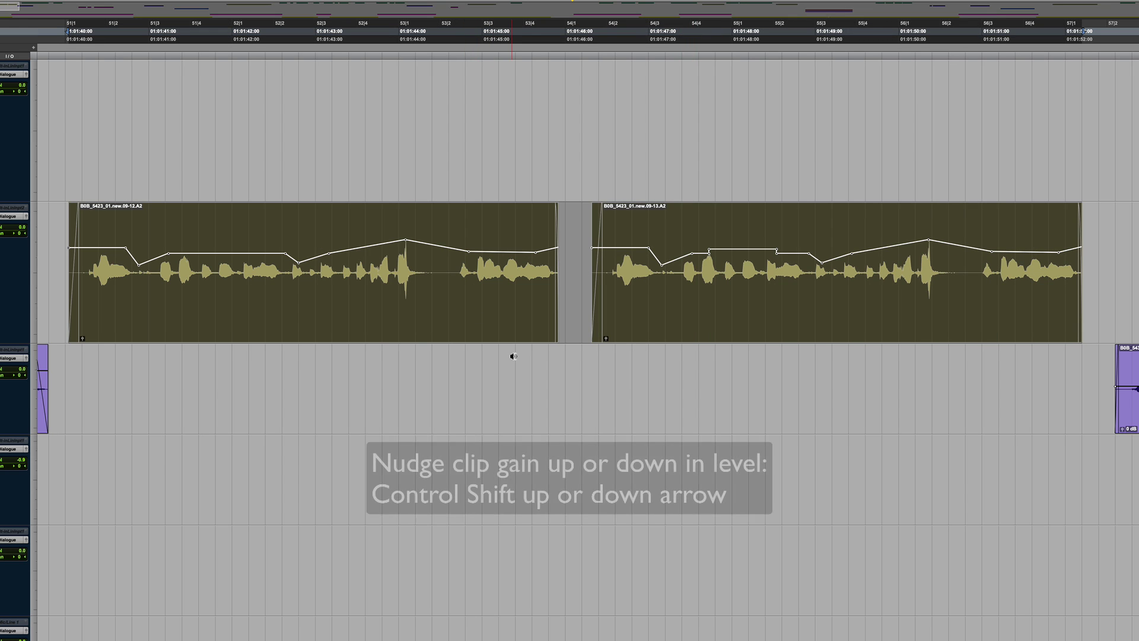
key(ctrl+shift+Up)
key(ctrl+shift+Up)
key(ctrl+shift+Up)
key(ctrl+shift+Down)
key(ctrl+shift+Down)
key(ctrl+shift+Down)
key(ctrl+shift+Down)
key(ctrl+shift+Down)
key(ctrl+shift+Down)
key(ctrl+shift+Down)
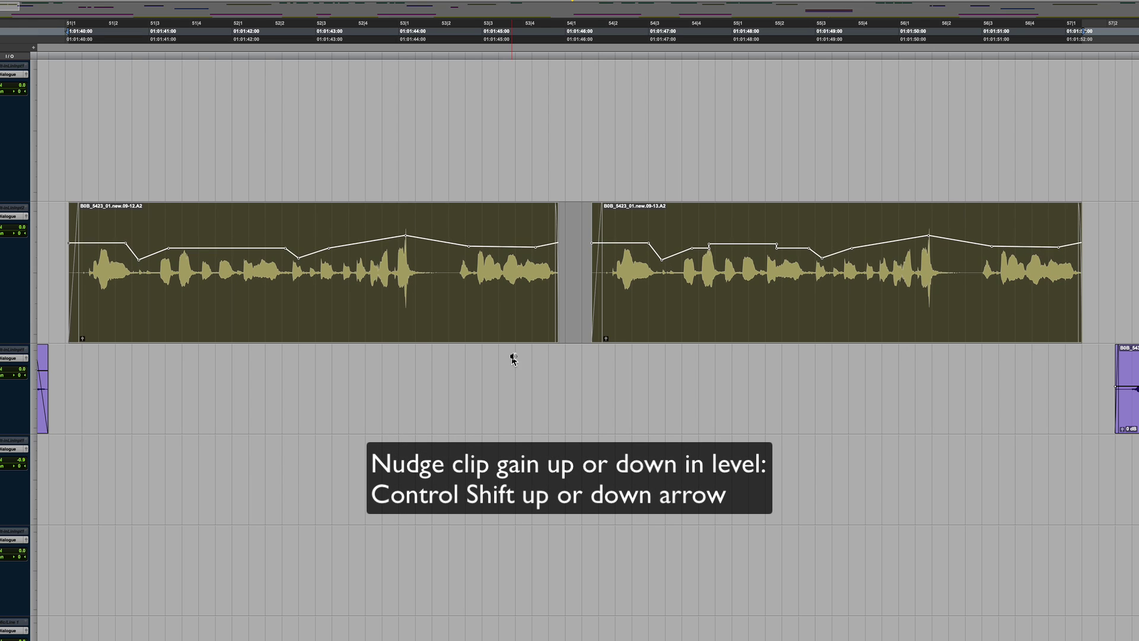
key(ctrl+shift+Up)
key(ctrl+shift+Up)
key(ctrl+shift+Up)
key(ctrl+shift+Up)
key(ctrl+shift+Up)
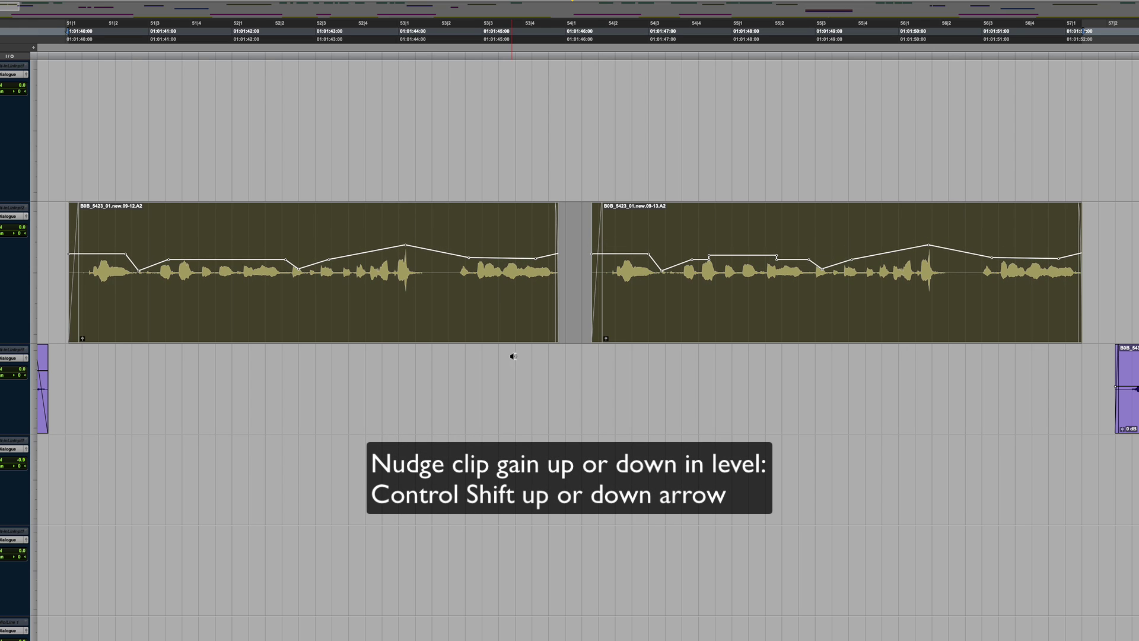
key(ctrl+shift+Up)
key(ctrl+shift+Up)
key(ctrl+shift+Up)
key(ctrl+shift+Up)
key(ctrl+shift+Up)
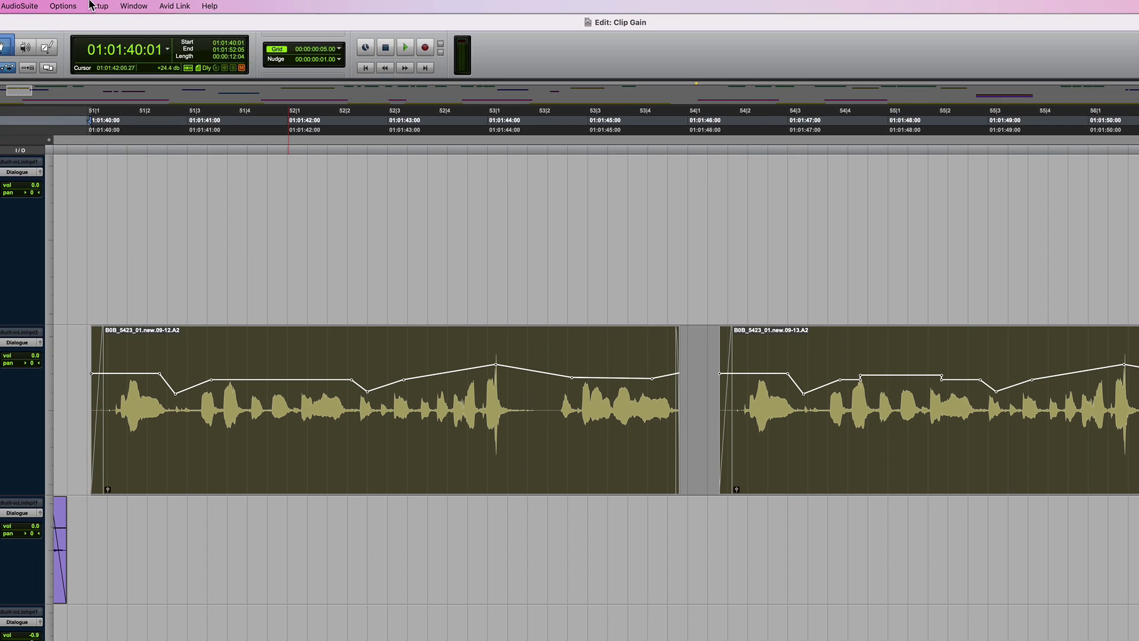
click(98, 6)
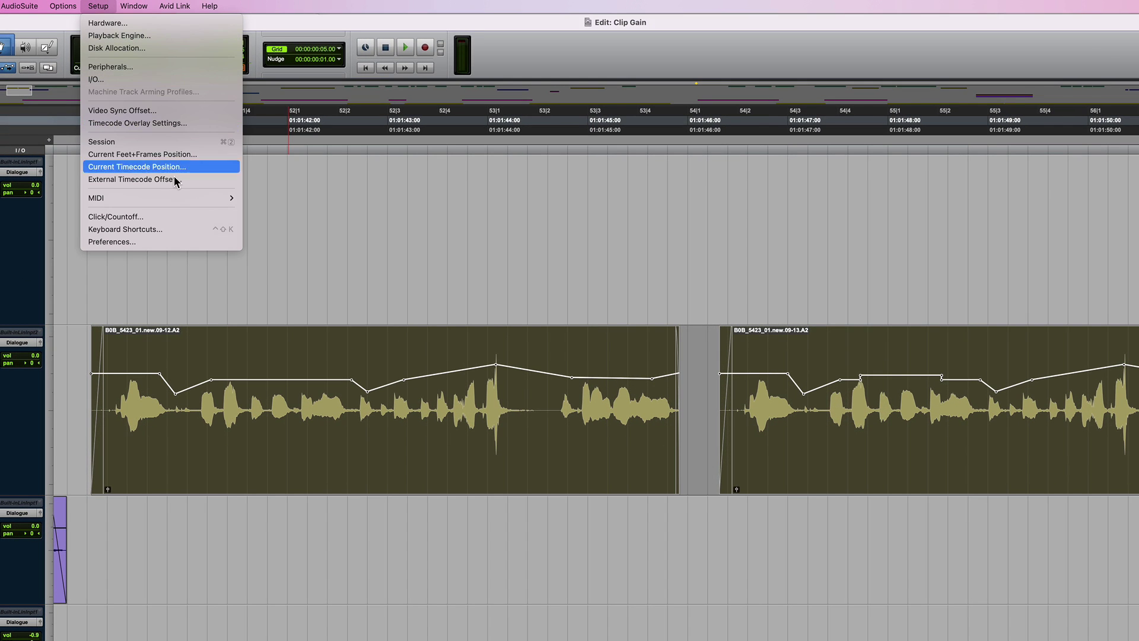
click(147, 243)
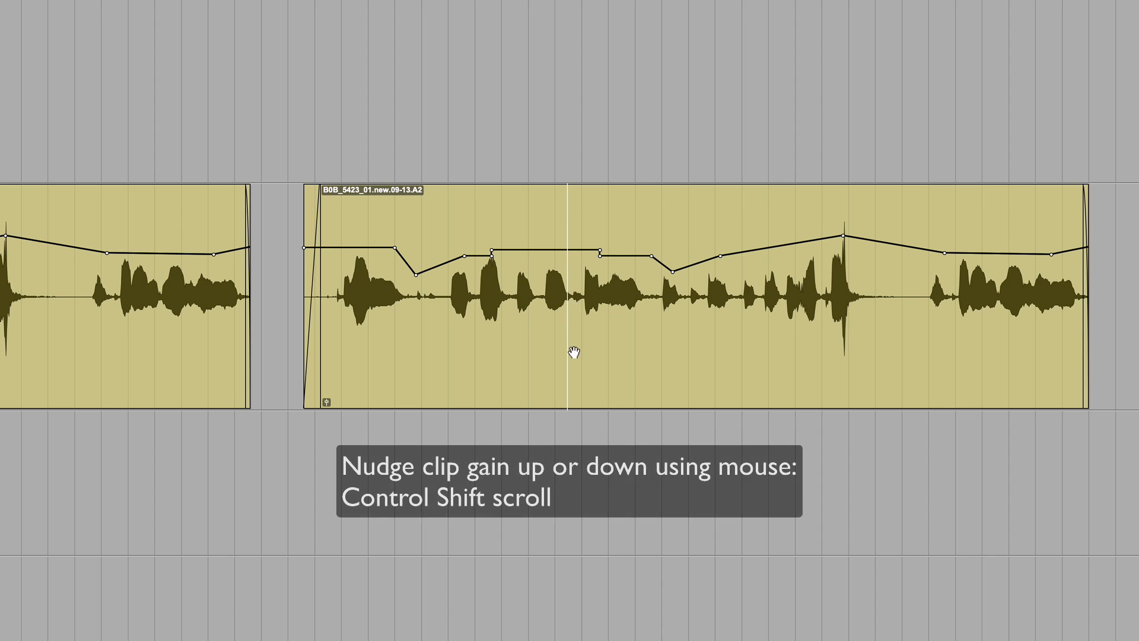
Step: Close the preferences and nudge the dialogue clip's gain up and down by scrolling
shift+click(575, 354)
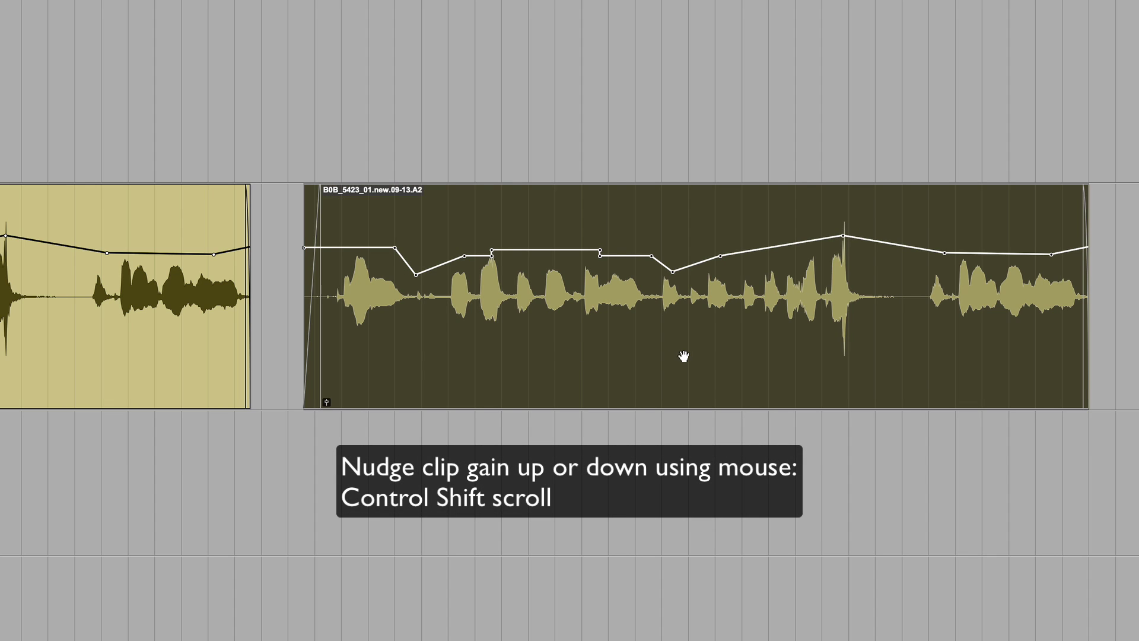
ctrl+shift+scroll(684, 354, up, 3)
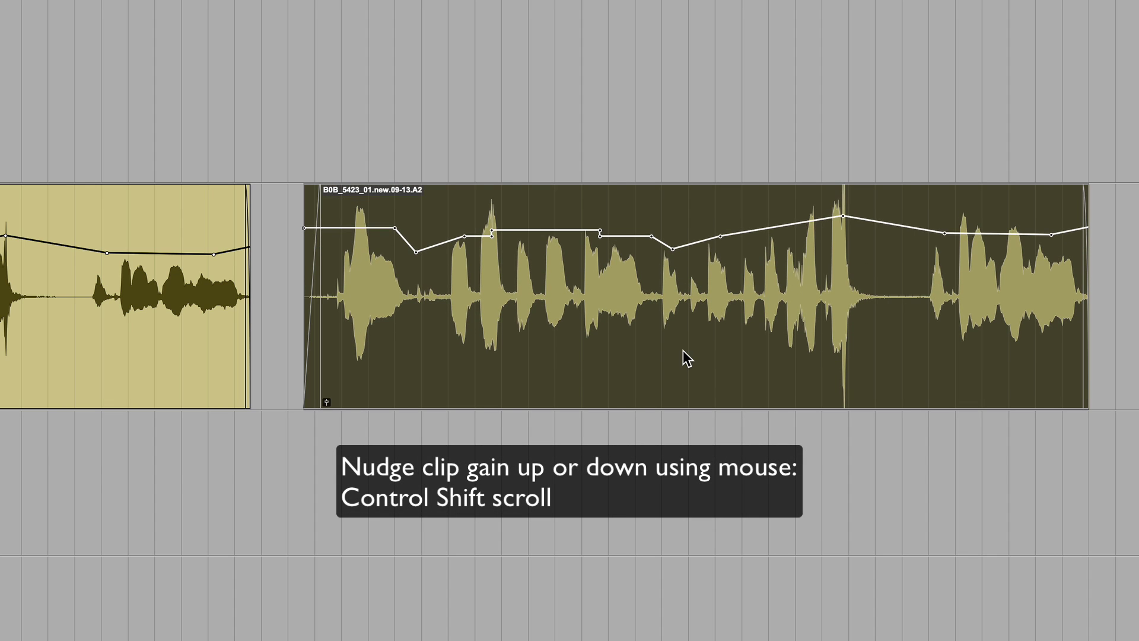
ctrl+shift+scroll(682, 351, down, 6)
ctrl+shift+scroll(683, 351, up, 5)
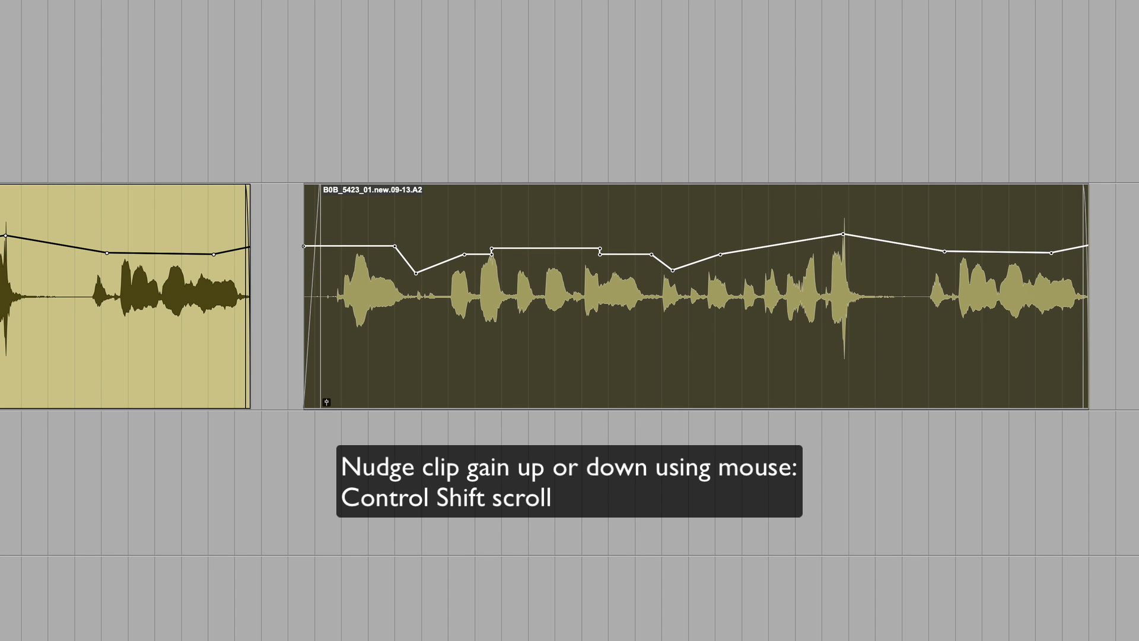
Step: Shift a selected section of the clip's gain curve later and back earlier in time
drag(629, 223, 757, 242)
key(ctrl+shift+plus)
key(ctrl+shift+plus)
key(ctrl+shift+plus)
key(ctrl+shift+plus)
key(ctrl+shift+plus)
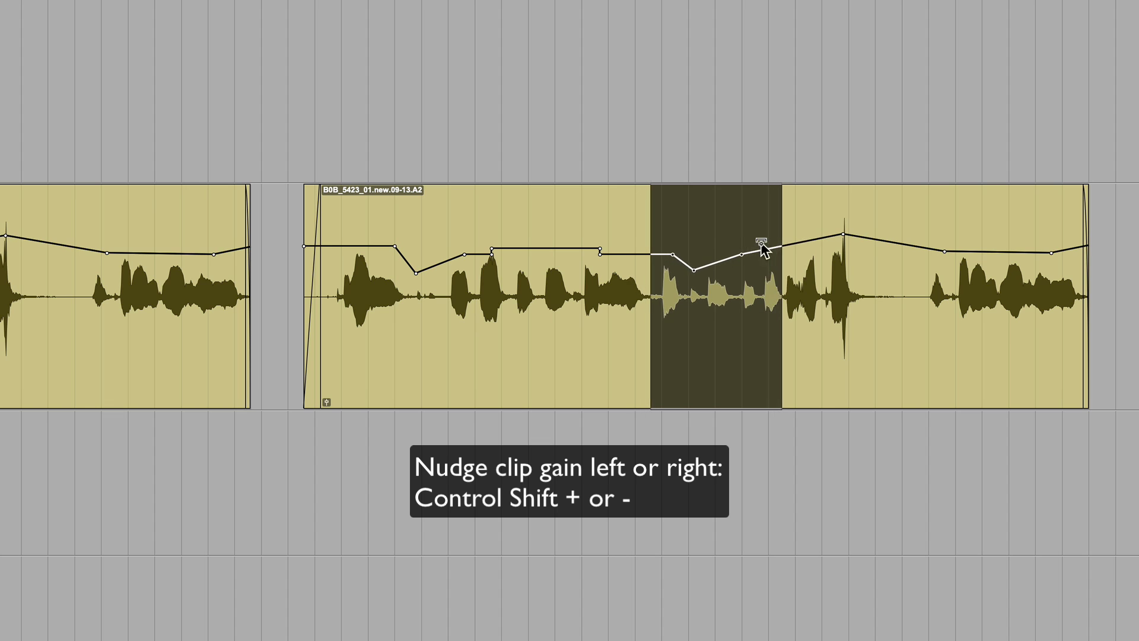
key(ctrl+shift+minus)
key(ctrl+shift+minus)
key(ctrl+shift+minus)
key(ctrl+shift+minus)
key(ctrl+shift+minus)
key(ctrl+shift+minus)
key(ctrl+shift+minus)
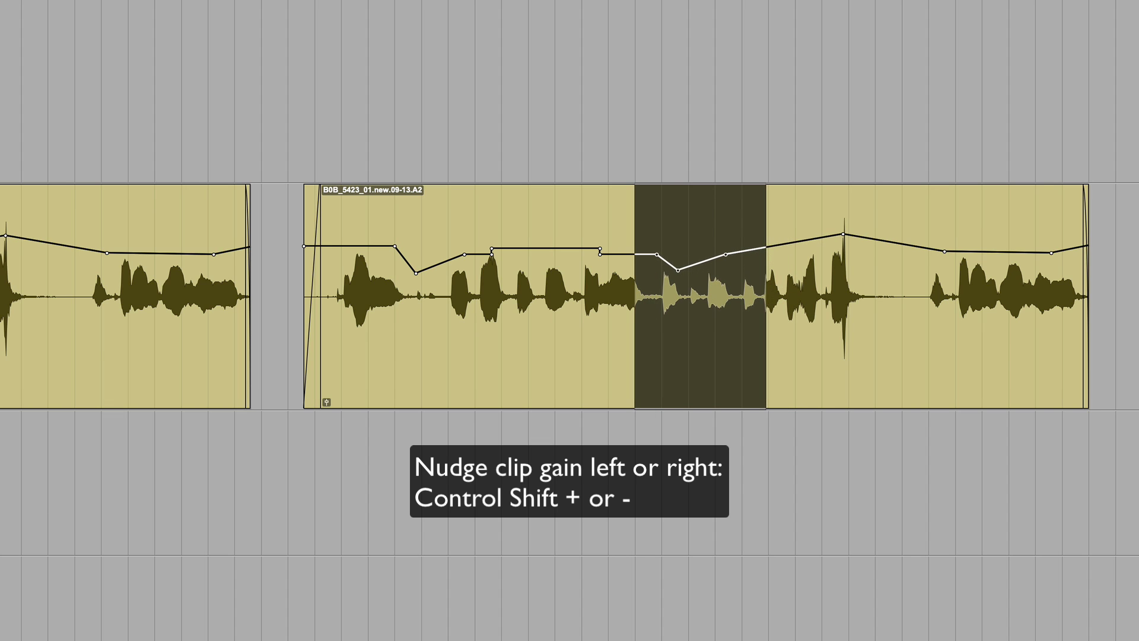
key(ctrl+shift+plus)
key(ctrl+shift+plus)
key(ctrl+shift+plus)
key(ctrl+shift+plus)
key(ctrl+shift+plus)
key(ctrl+shift+plus)
key(ctrl+shift+plus)
key(ctrl+shift+plus)
key(ctrl+shift+plus)
key(ctrl+shift+plus)
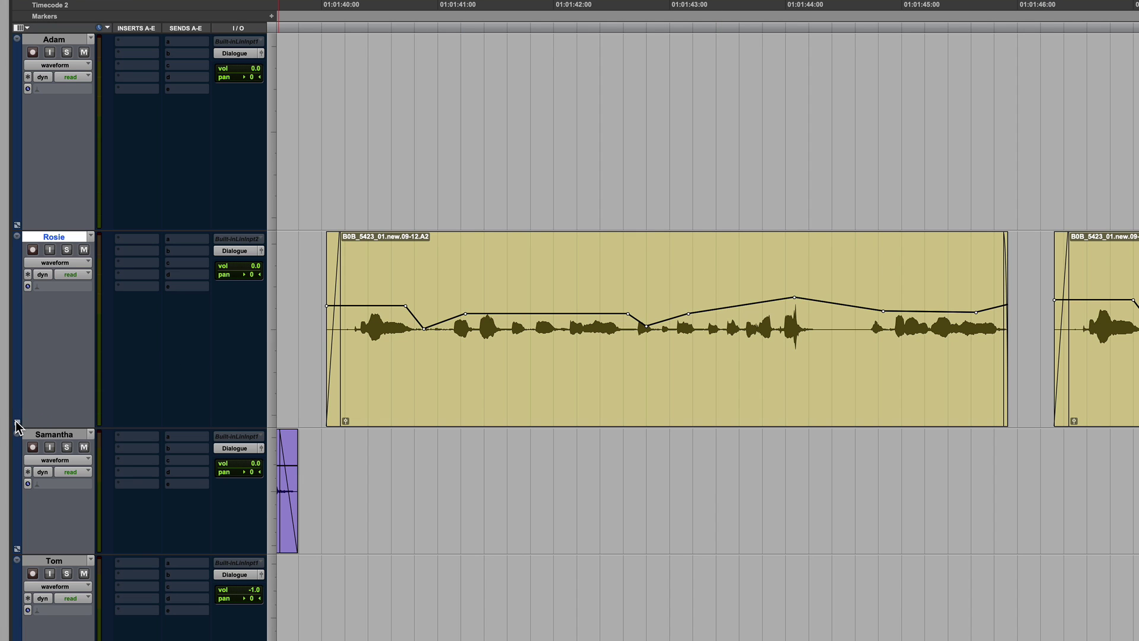
Step: Show Rosie's volume lane and convert her clip's gain curve to volume automation
click(18, 422)
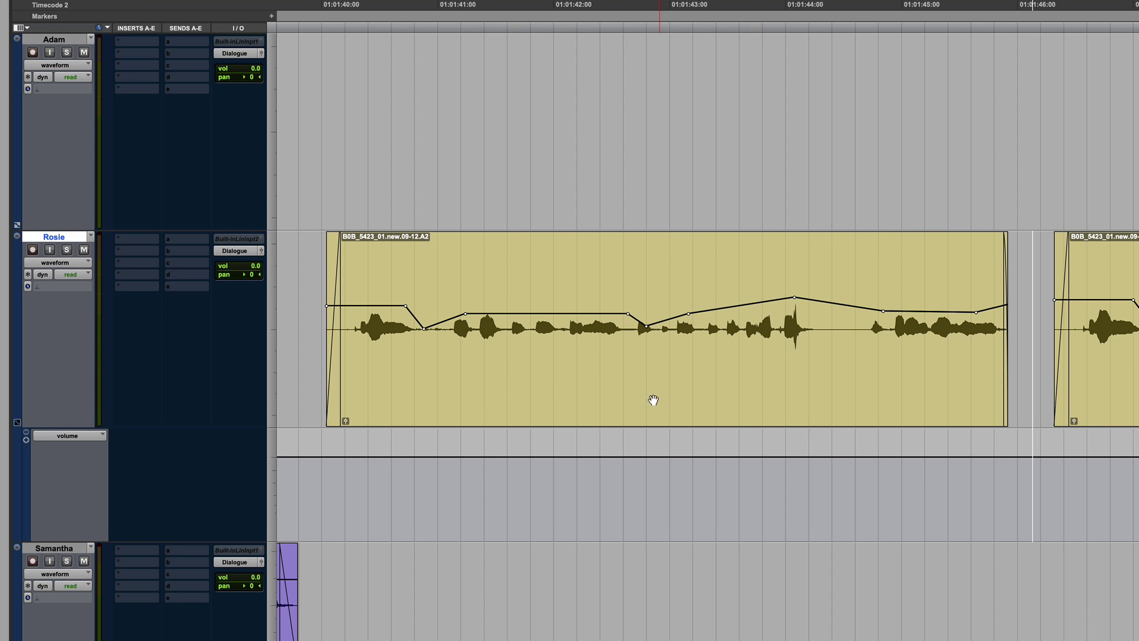
click(606, 388)
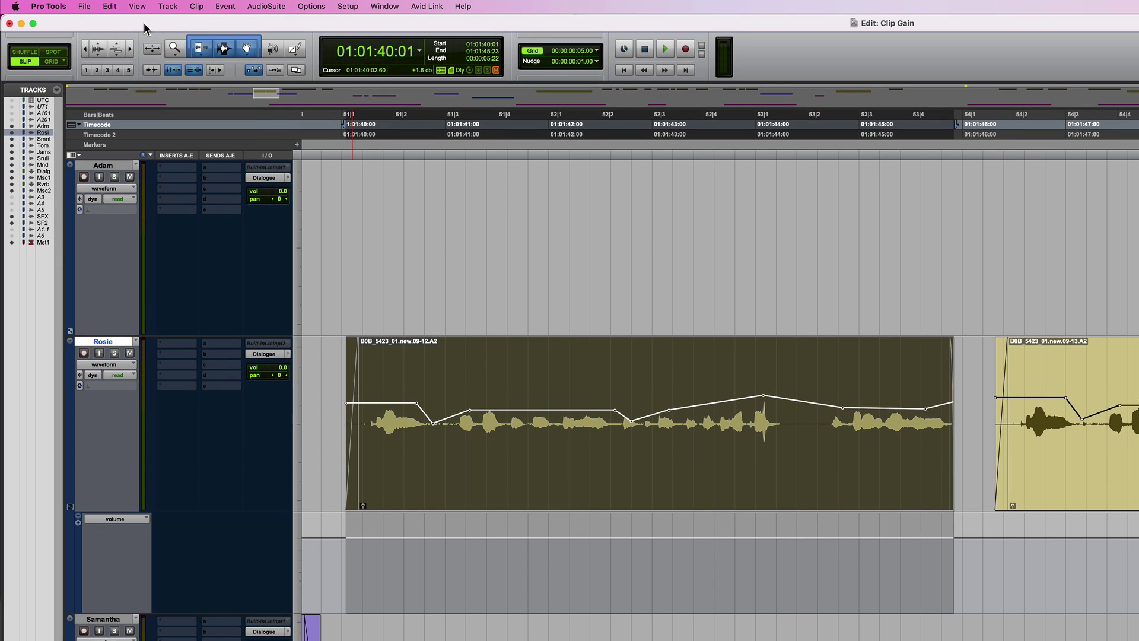
click(110, 6)
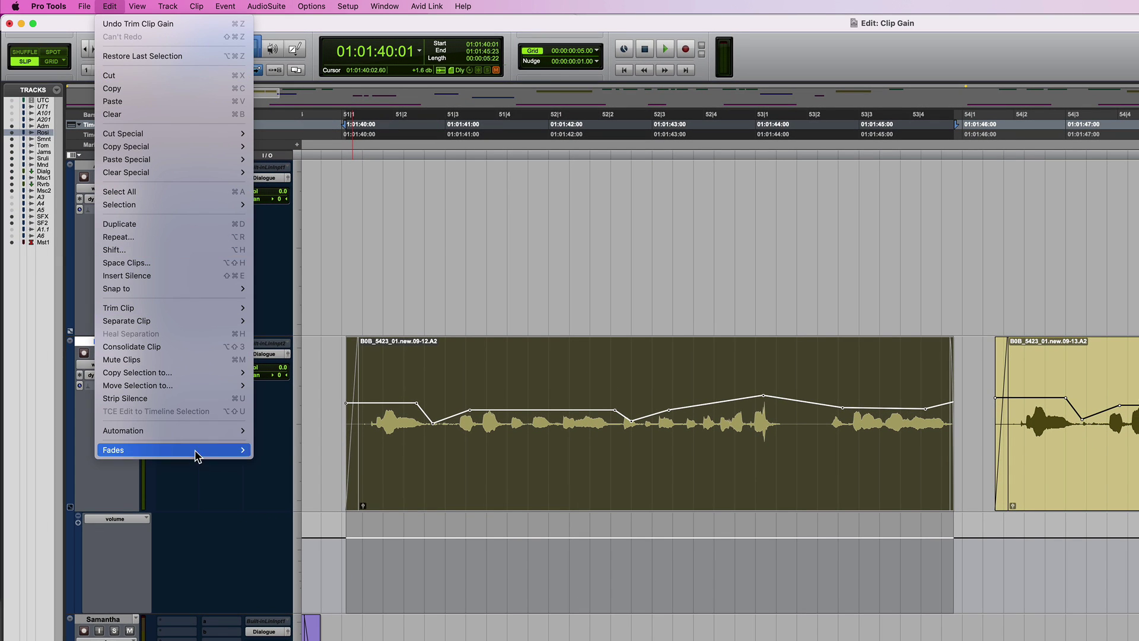
mouse_move(176, 430)
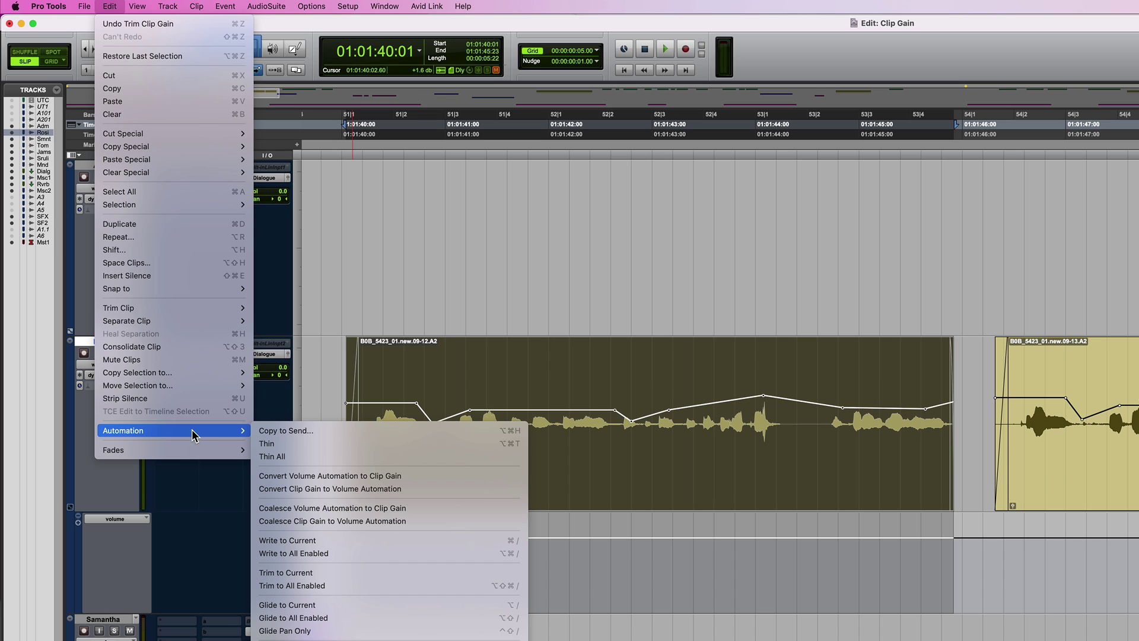
click(352, 492)
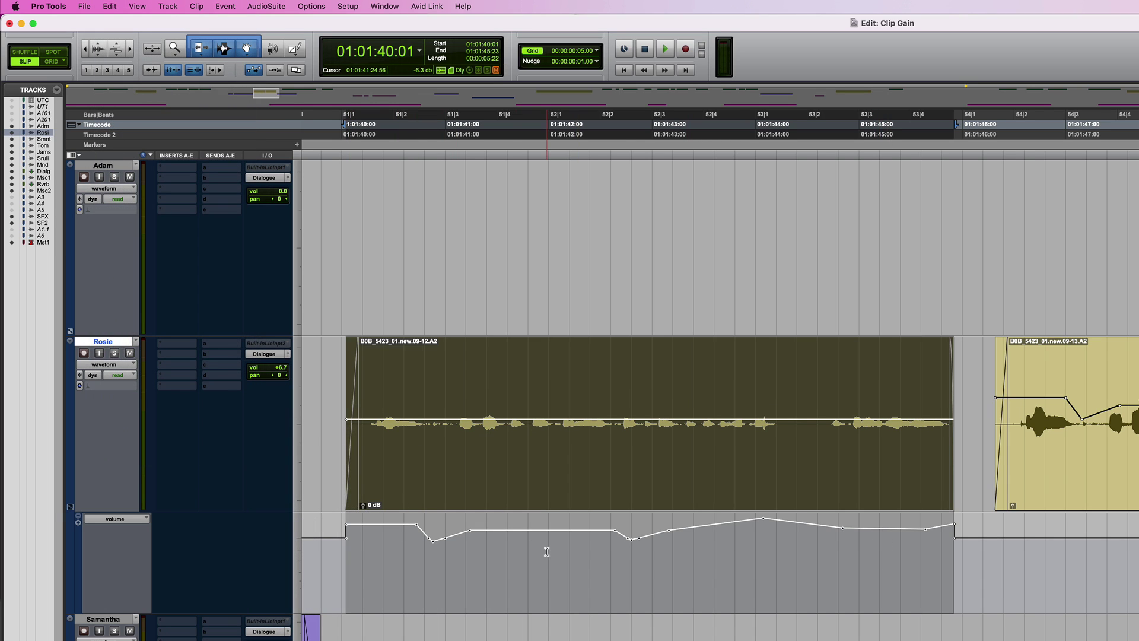
Step: Convert the volume automation back into clip gain, then raise the clip's gain
click(117, 7)
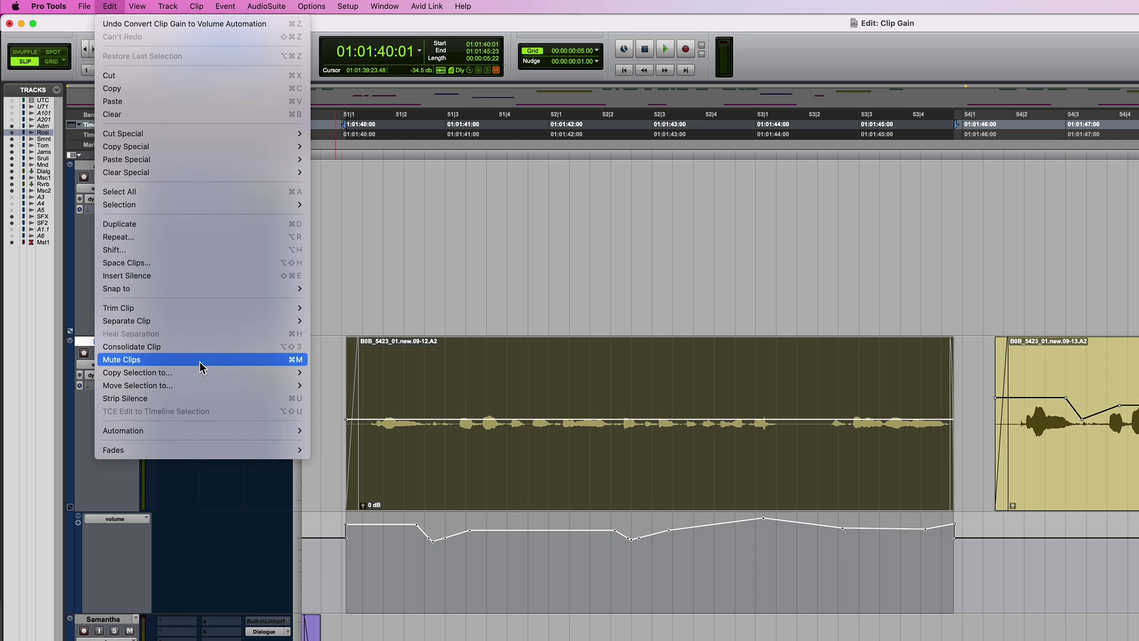
mouse_move(200, 432)
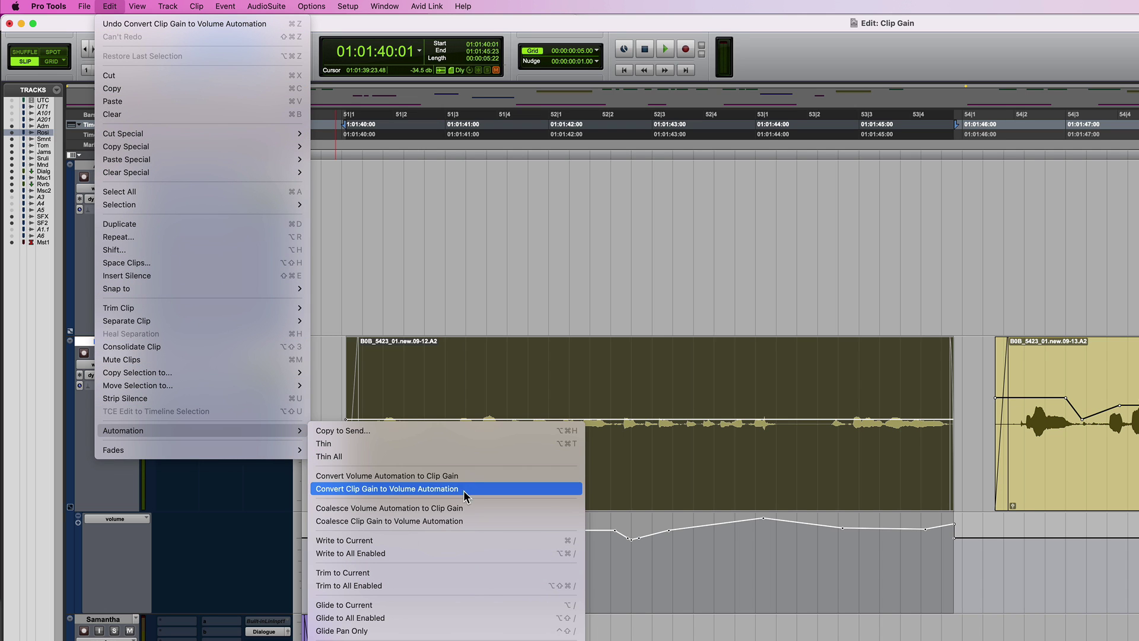
click(450, 476)
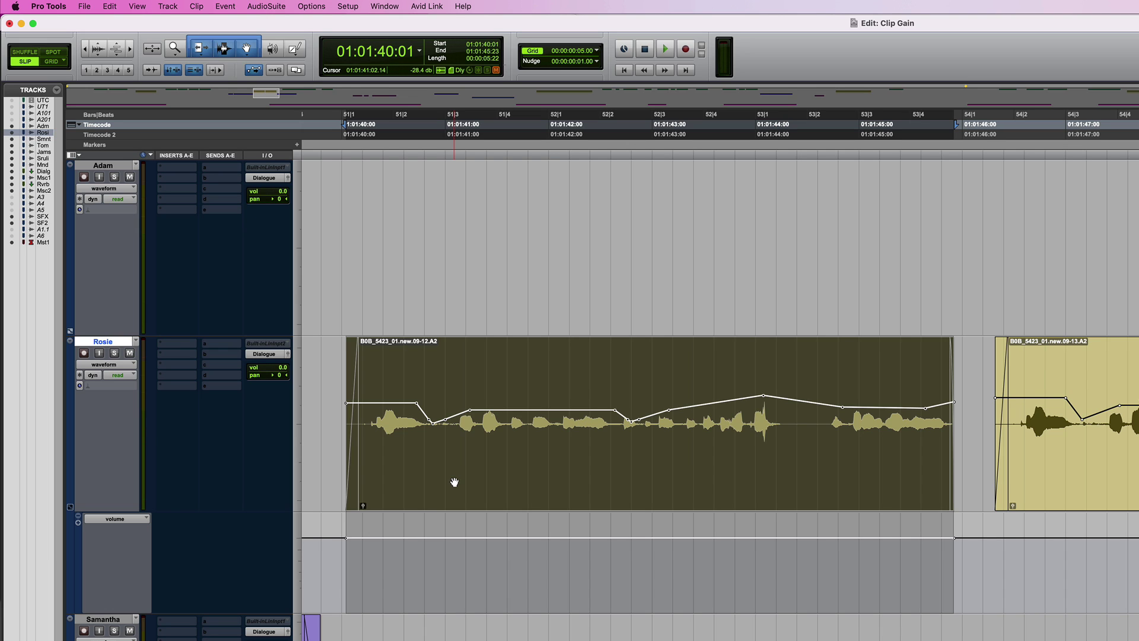
click(333, 400)
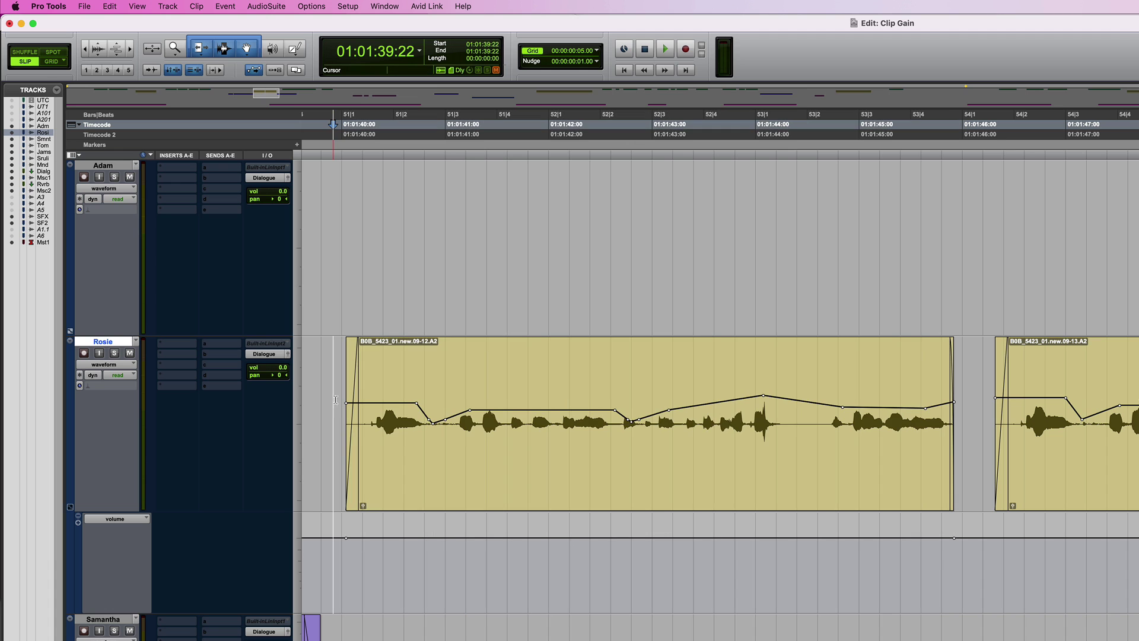
mouse_move(364, 506)
mouse_down()
mouse_move(365, 481)
mouse_move(357, 501)
mouse_up()
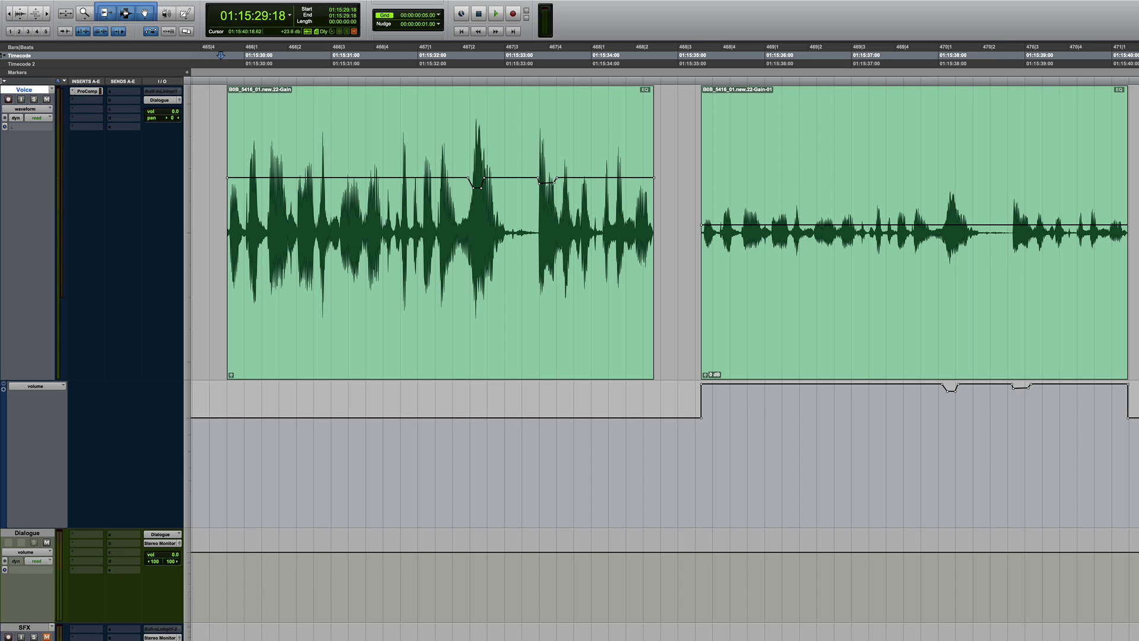
Step: Open the Voice track's Pro Compressor and play back the dialogue clips
click(86, 91)
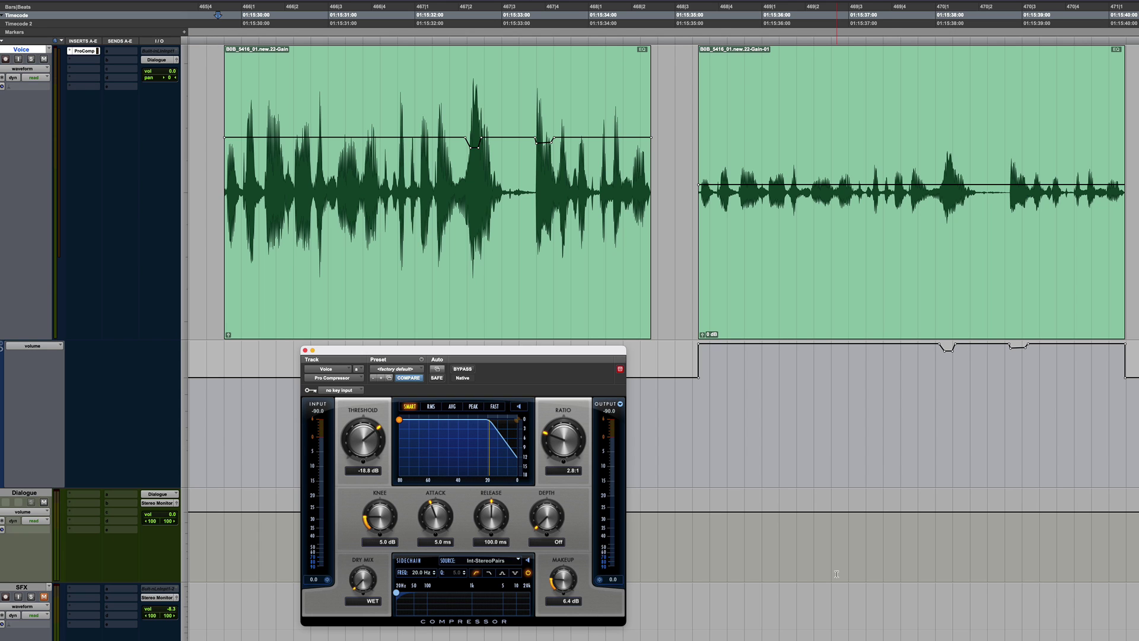
key(space)
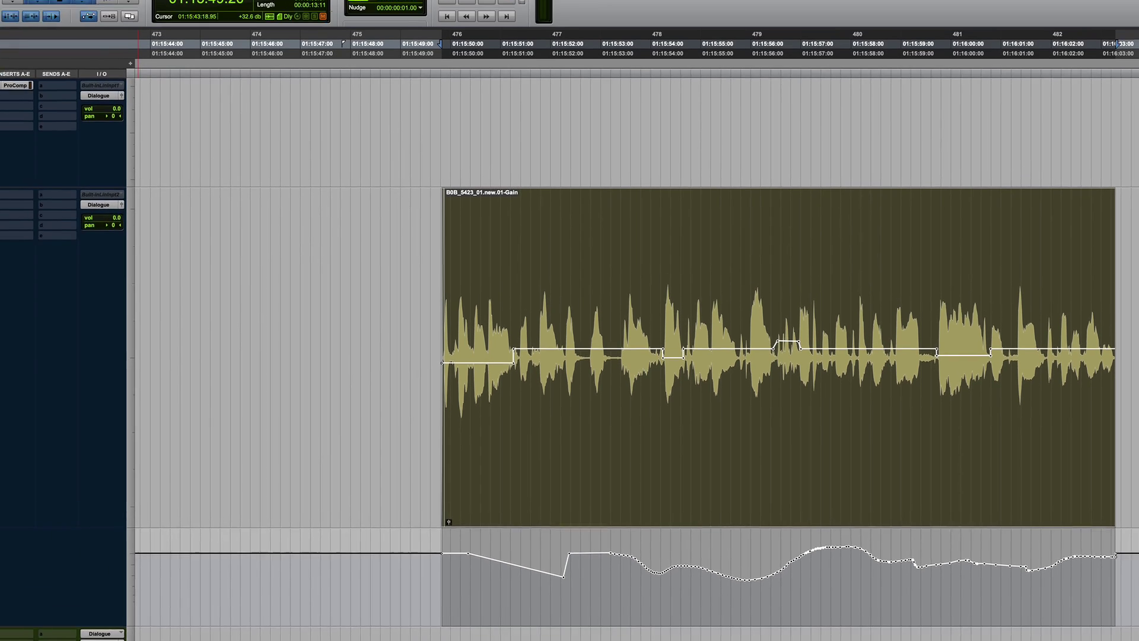
Step: Coalesce clip gain into volume automation, then undo it
click(34, 5)
mouse_move(134, 417)
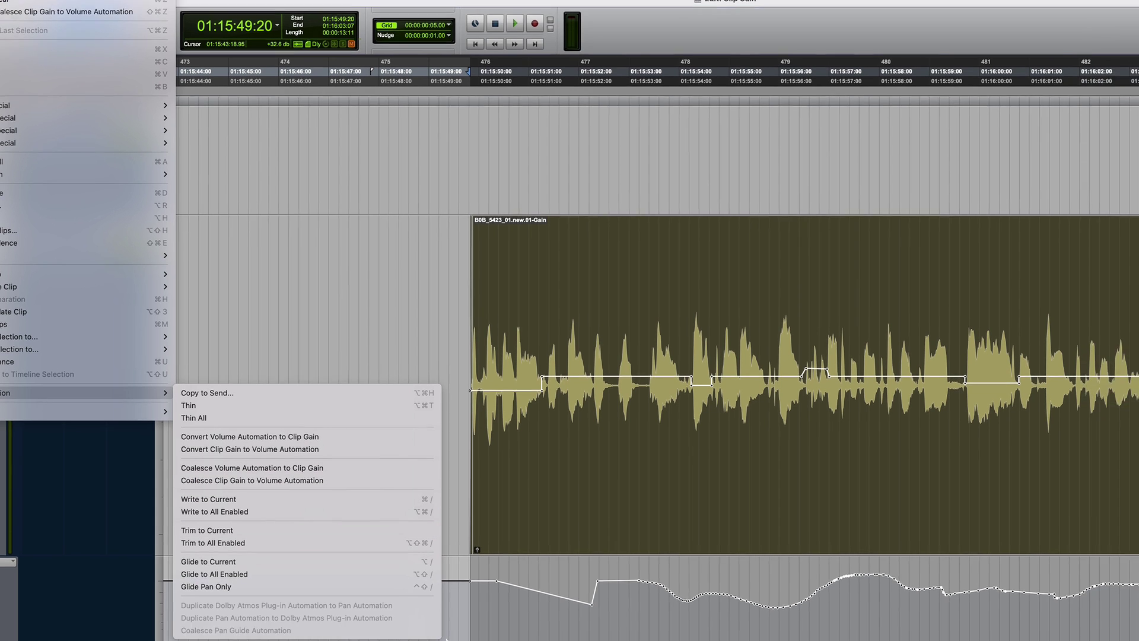
click(446, 639)
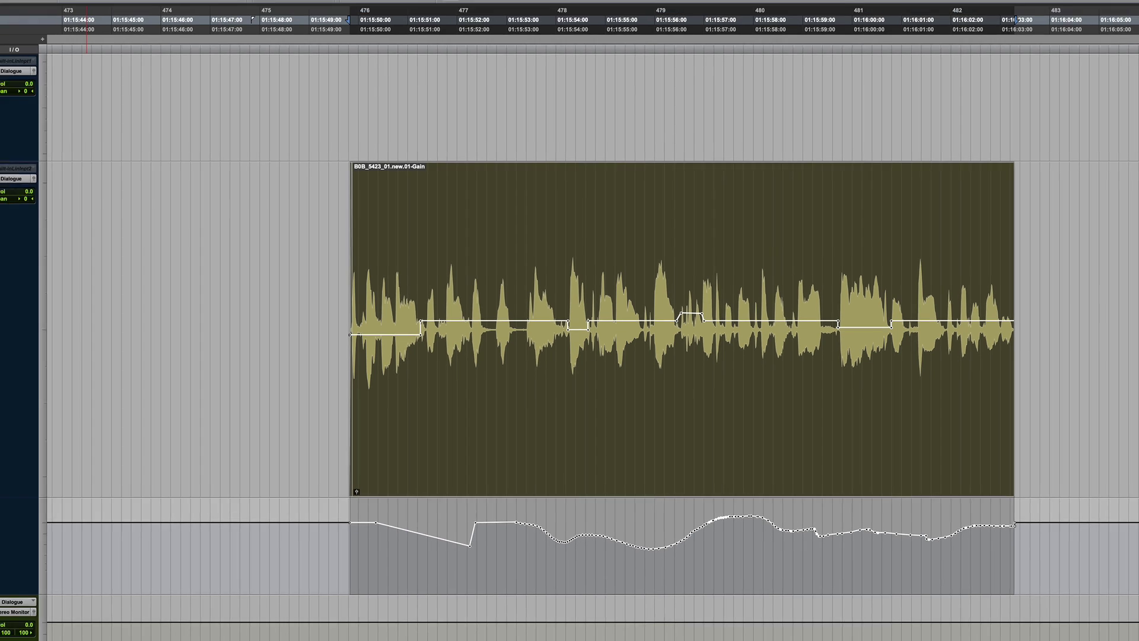
click(33, 6)
mouse_move(90, 390)
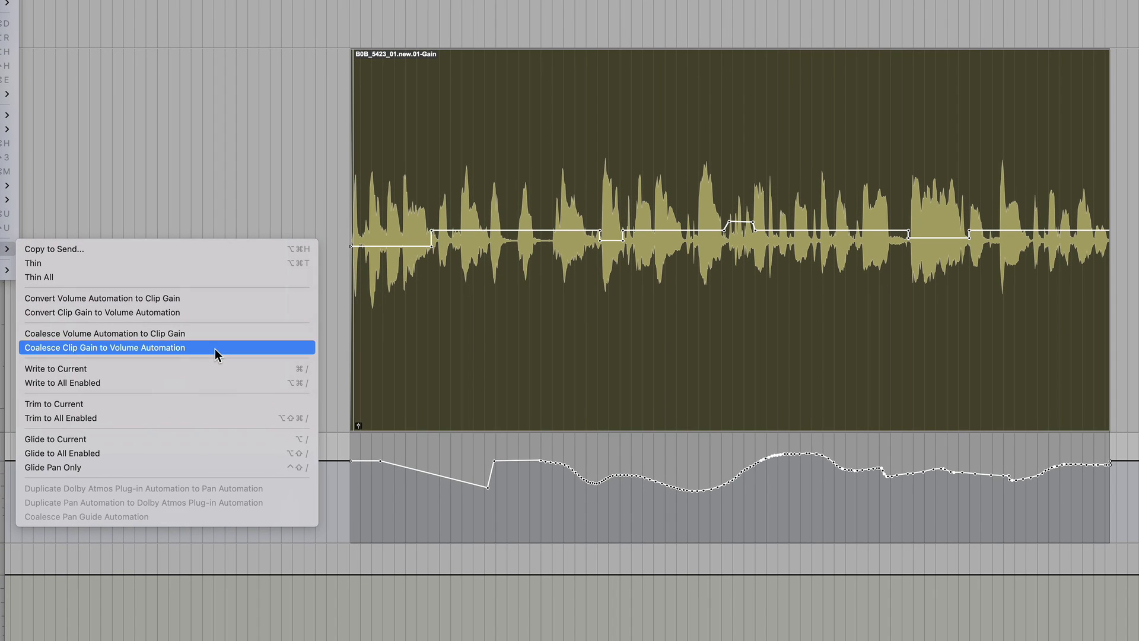
click(215, 347)
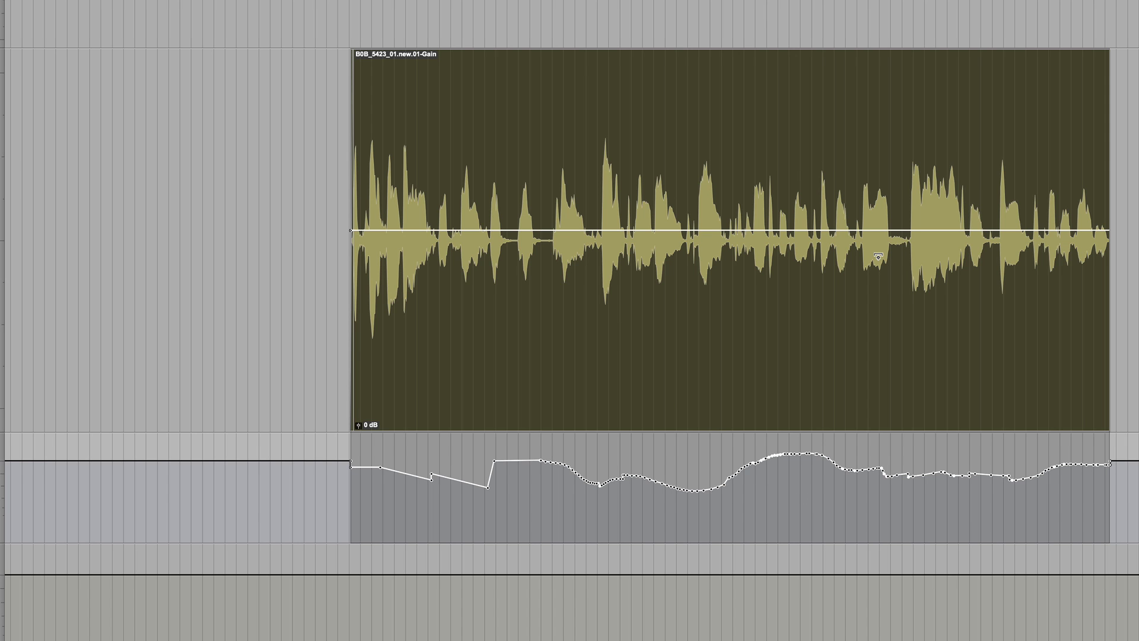
key(super+z)
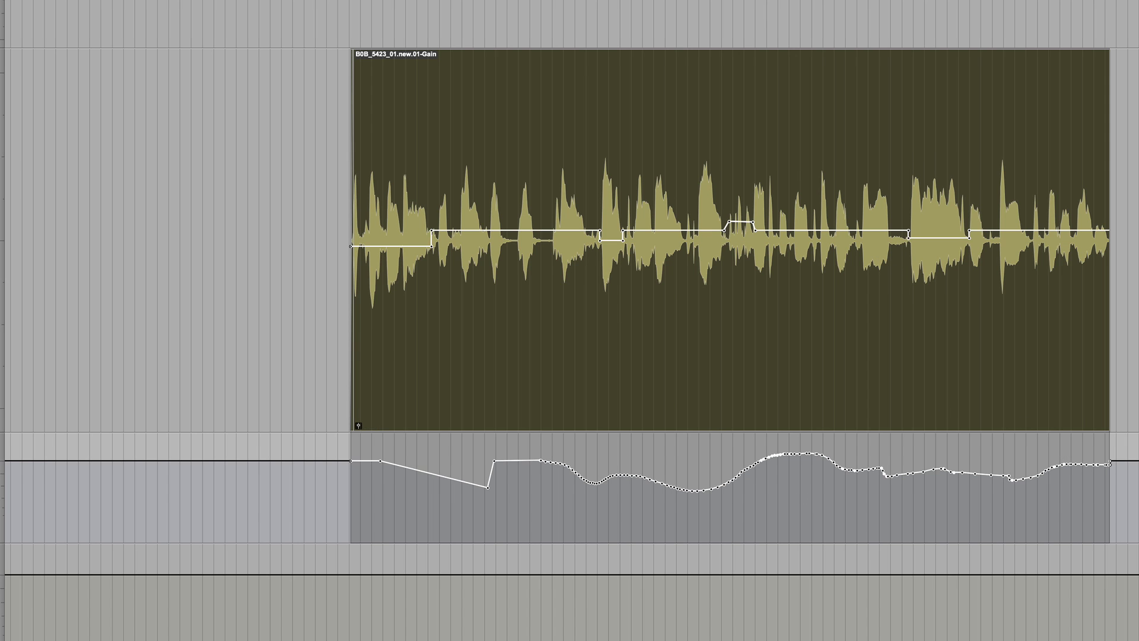
Step: Coalesce the volume automation into clip 01-Gain's clip gain, flattening the automation lane
click(32, 6)
mouse_move(94, 389)
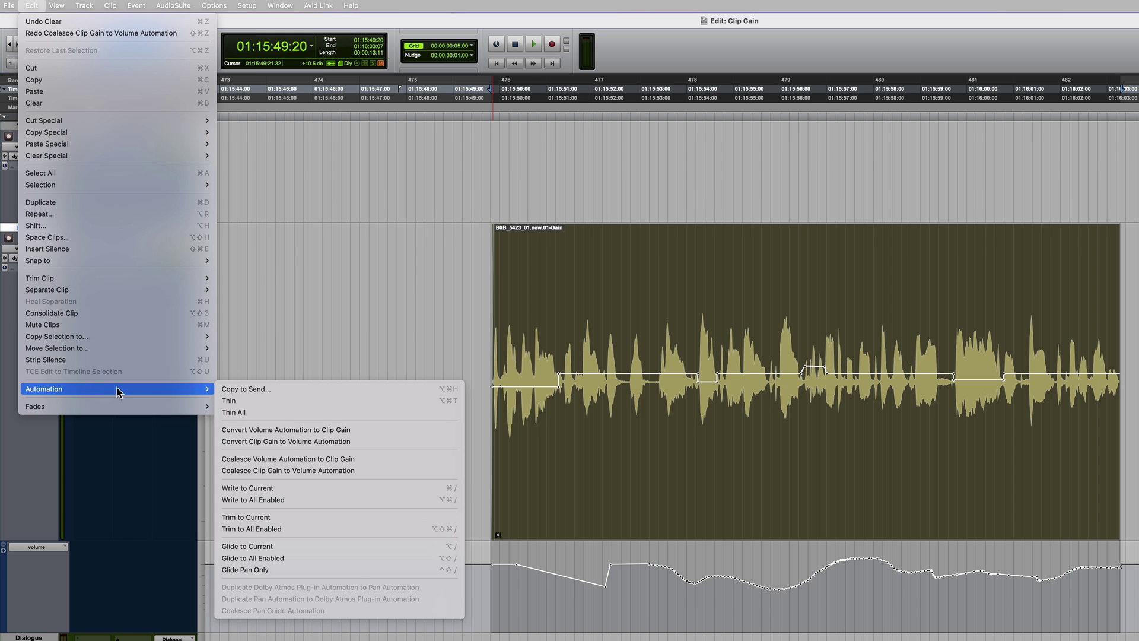
click(329, 460)
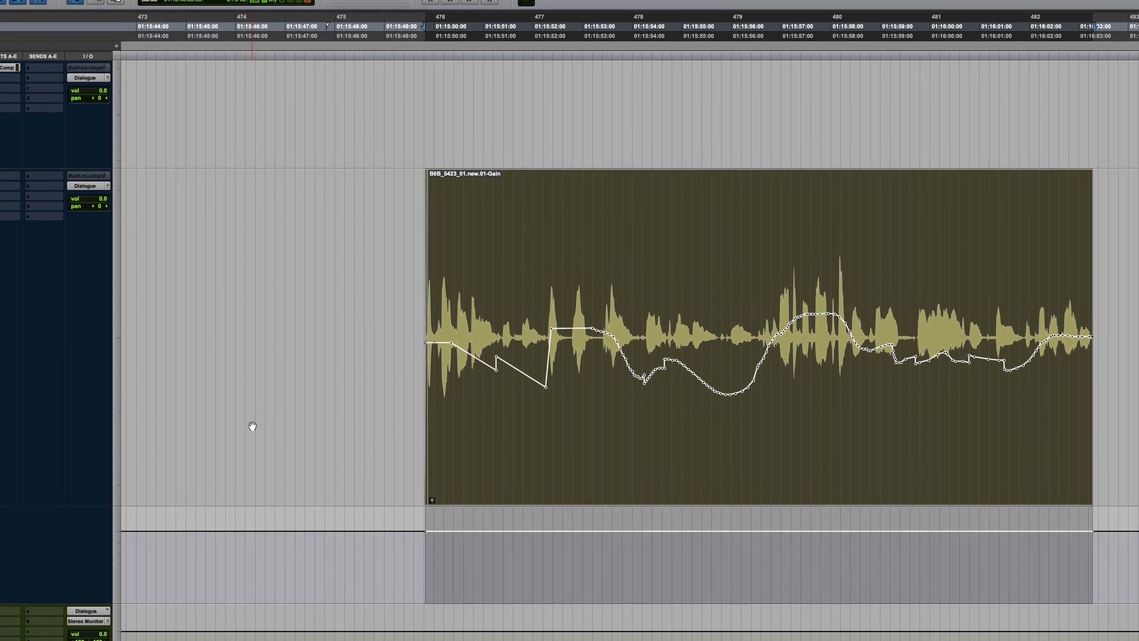